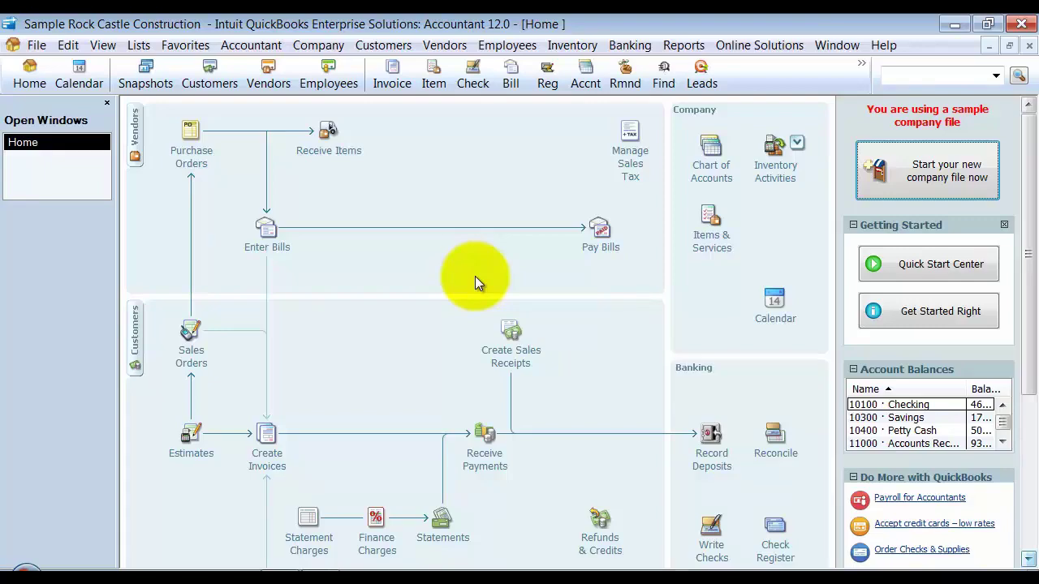
# Step: Open the Inventory Valuation Detail report from the Reports menu
pyautogui.click(37, 46)
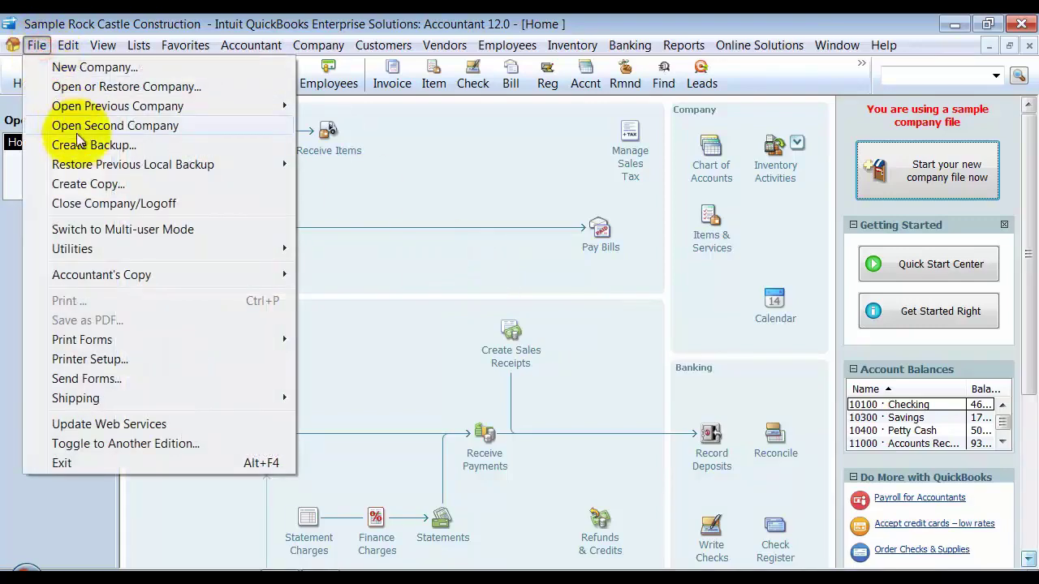
pyautogui.click(425, 167)
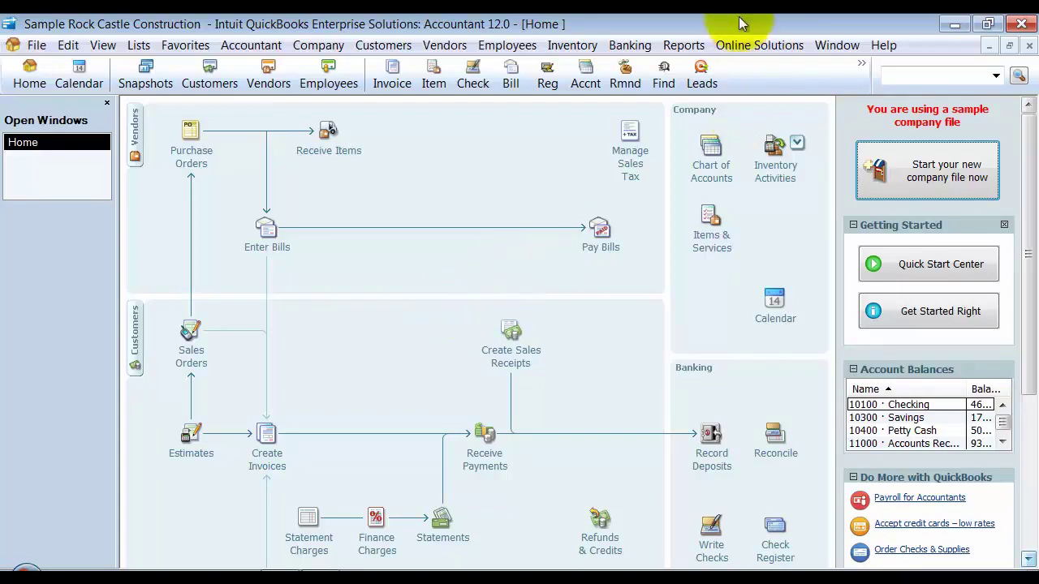
pyautogui.click(683, 44)
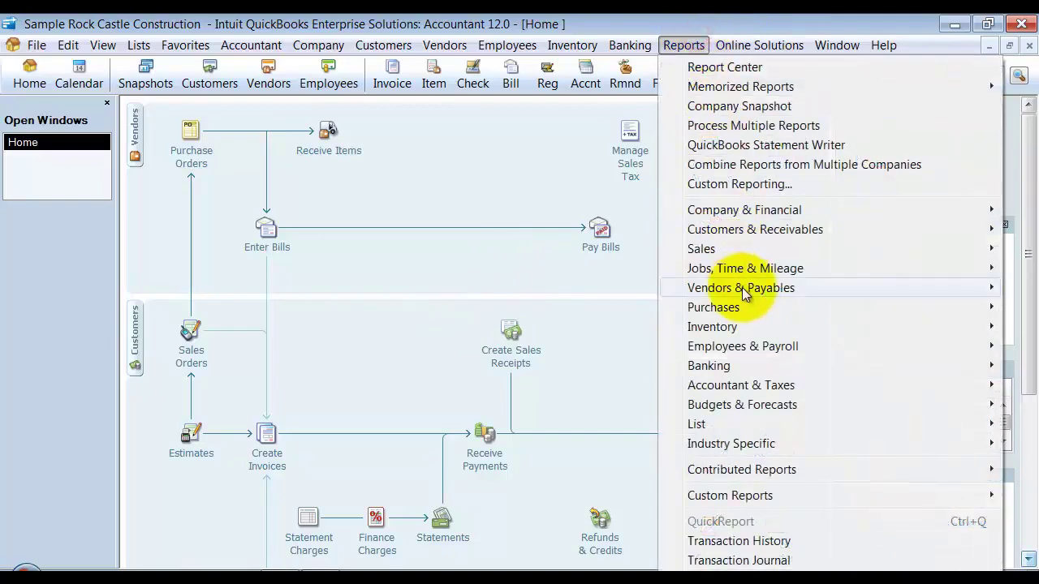
pyautogui.moveTo(742, 287)
pyautogui.moveTo(752, 330)
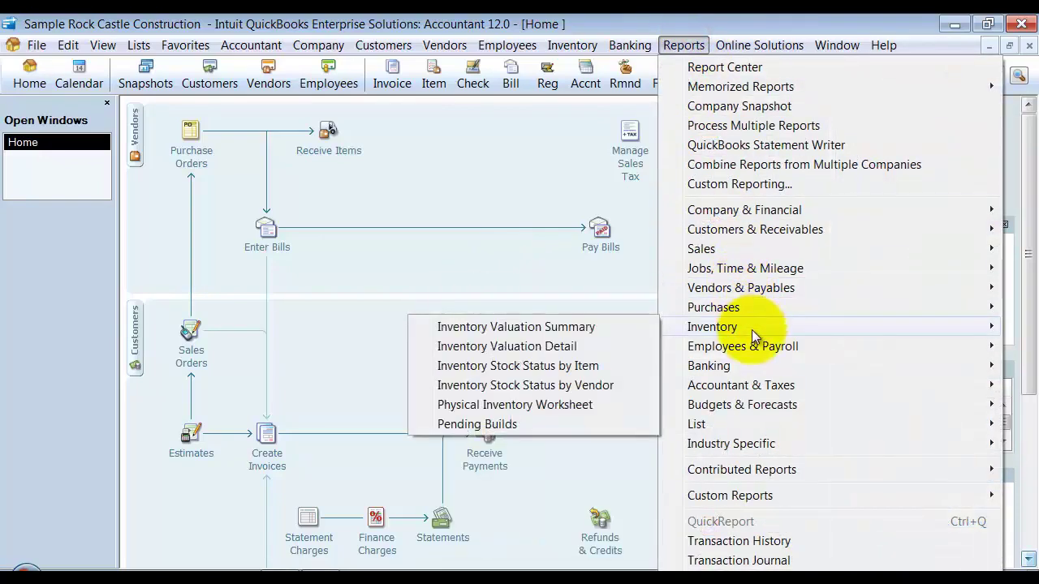
pyautogui.click(576, 348)
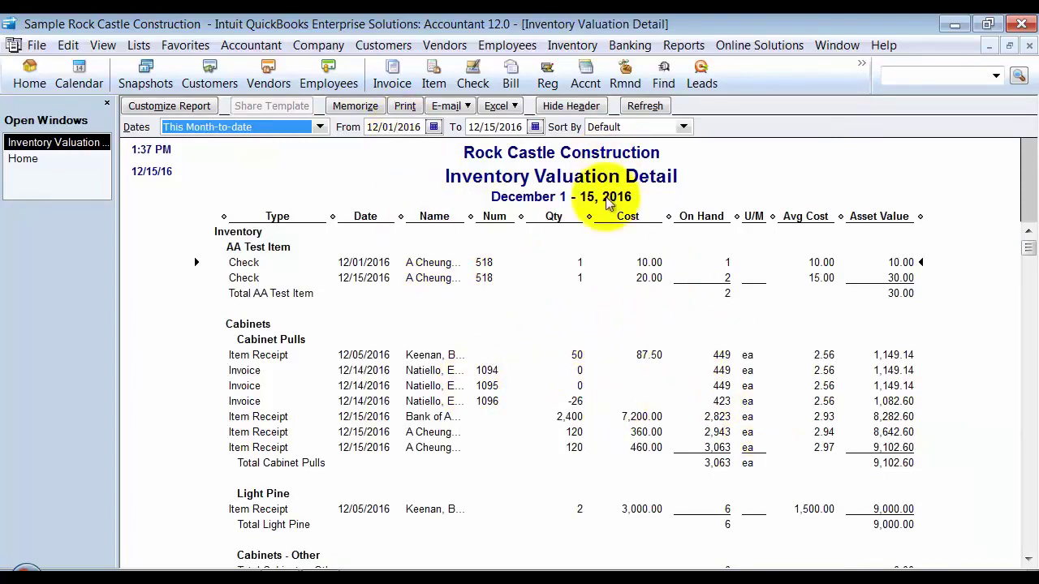
# Step: Print the report through CutePDF Writer as FIFO.pdf on the desktop, then close the report
pyautogui.click(401, 104)
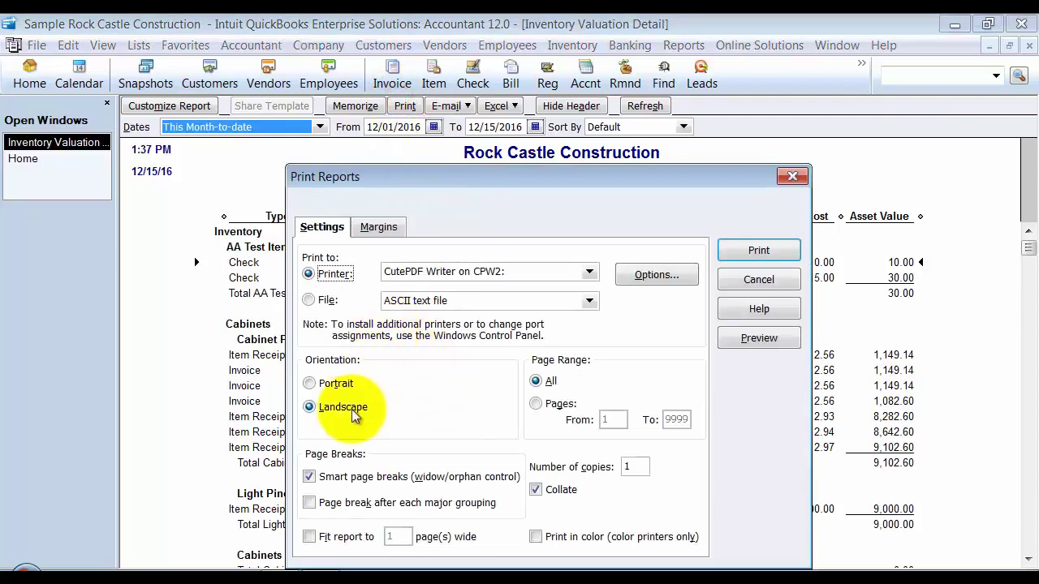
pyautogui.click(761, 249)
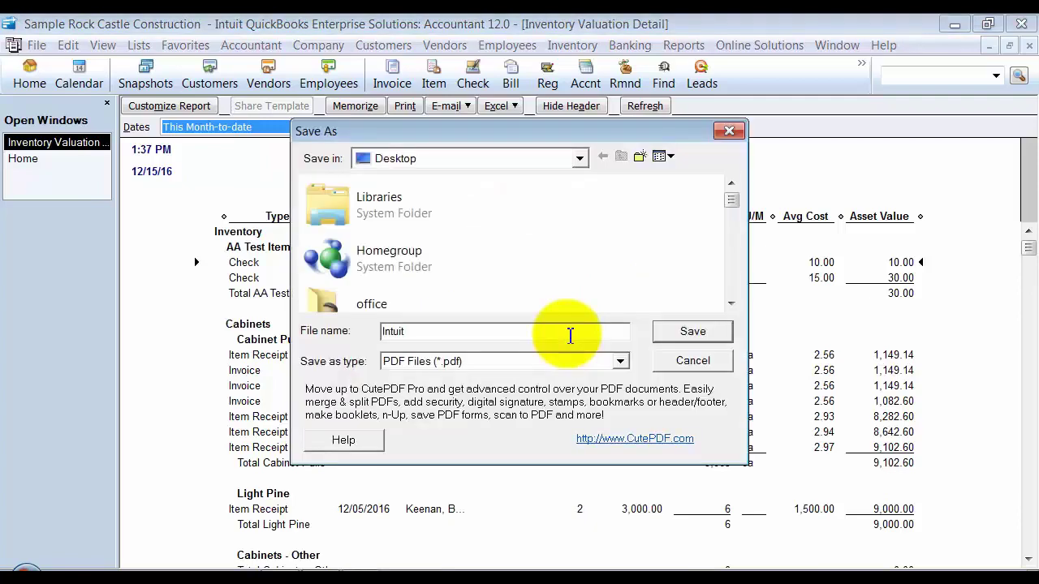
pyautogui.doubleClick(434, 335)
pyautogui.write('FIFO')
pyautogui.click(658, 328)
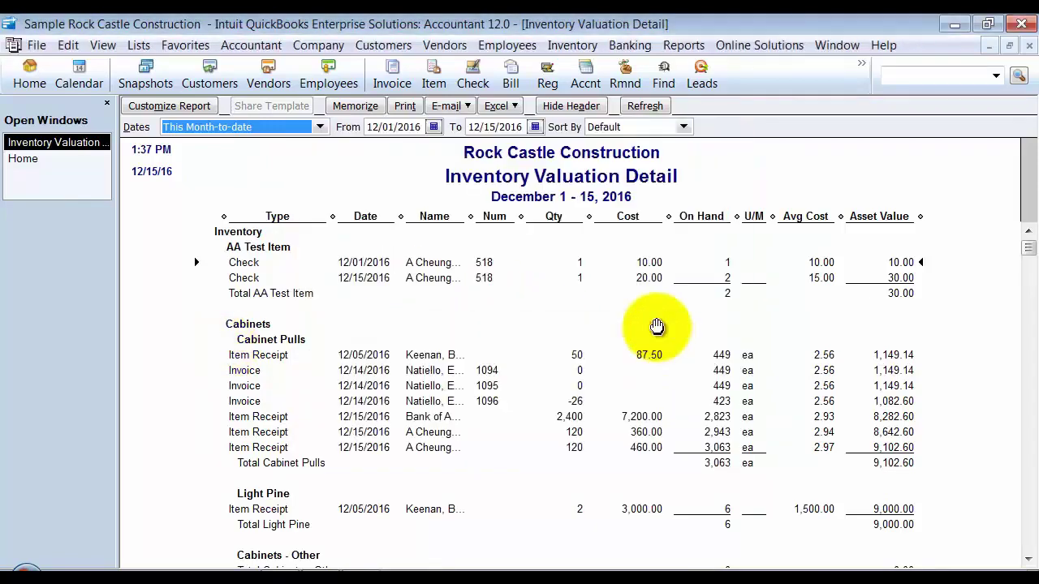
pyautogui.click(1030, 47)
pyautogui.click(687, 46)
# Step: Open the standard Profit & Loss report starting 01/01/2011
pyautogui.moveTo(741, 212)
pyautogui.click(567, 203)
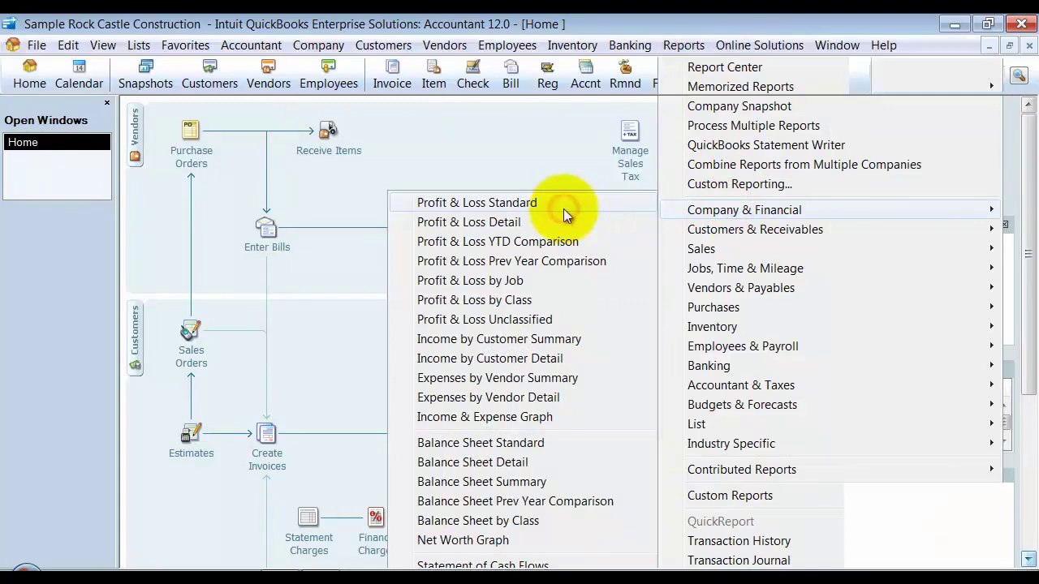
pyautogui.click(378, 128)
pyautogui.write('01/01/2013')
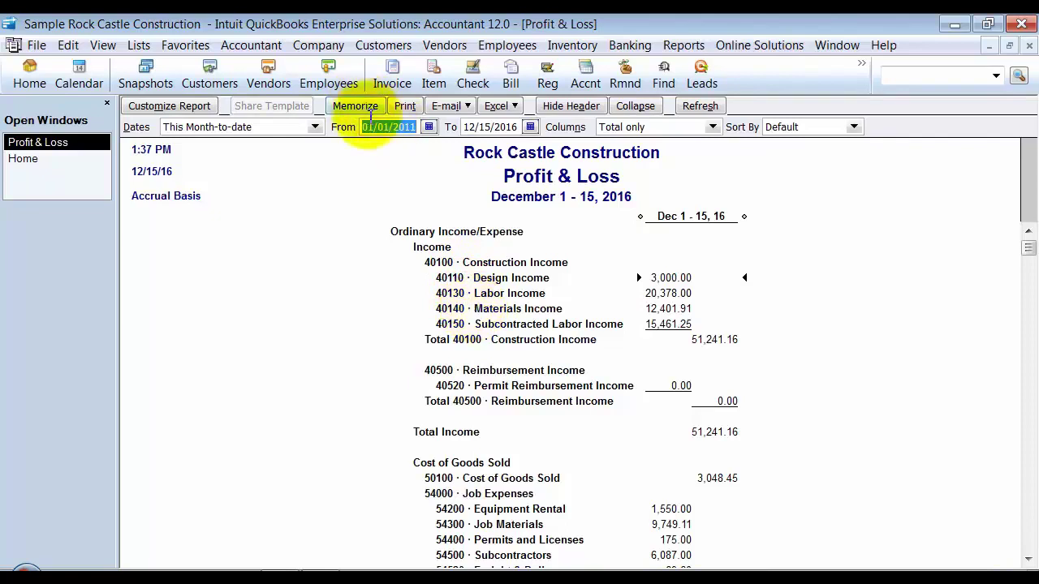
pyautogui.click(389, 128)
pyautogui.doubleClick(392, 128)
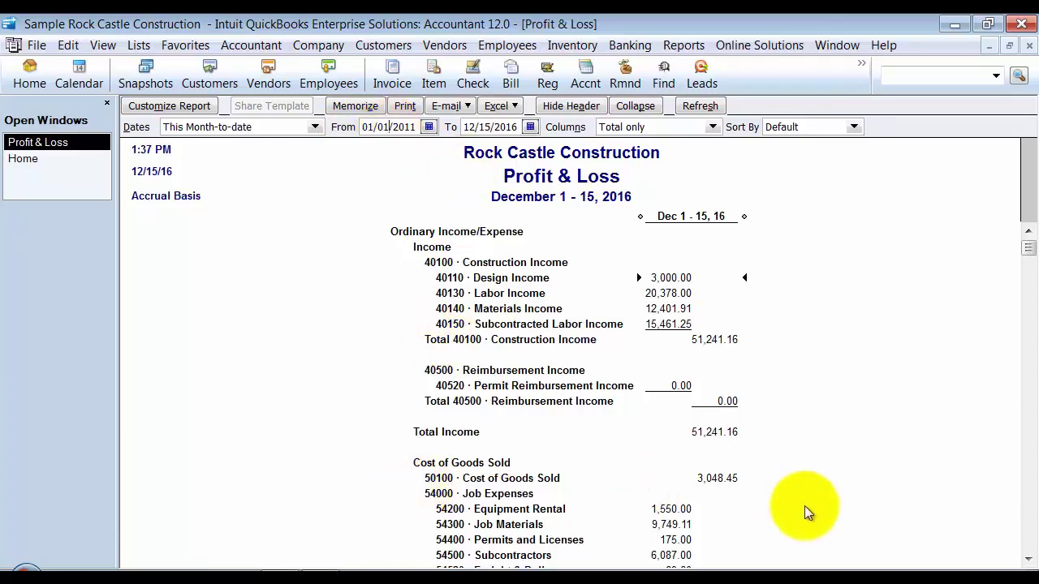
pyautogui.click(713, 129)
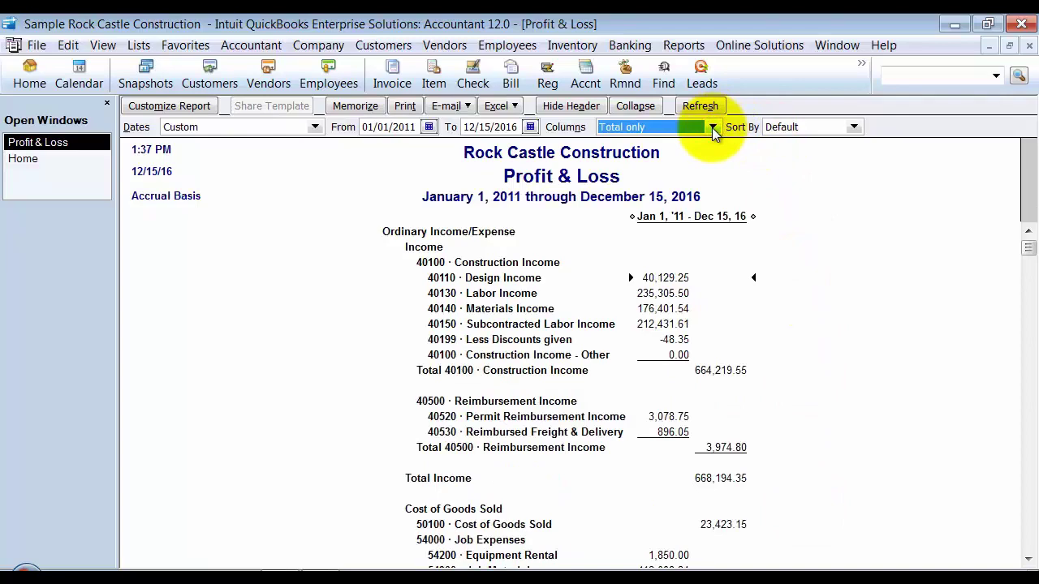
# Step: Break the Profit & Loss into yearly columns, all of equal width
pyautogui.click(712, 127)
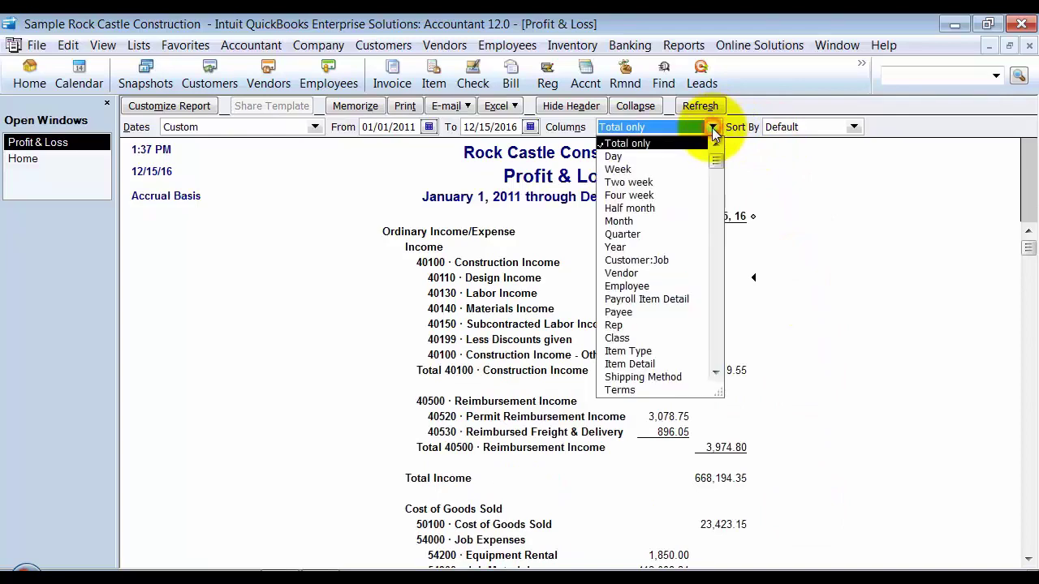
pyautogui.click(617, 248)
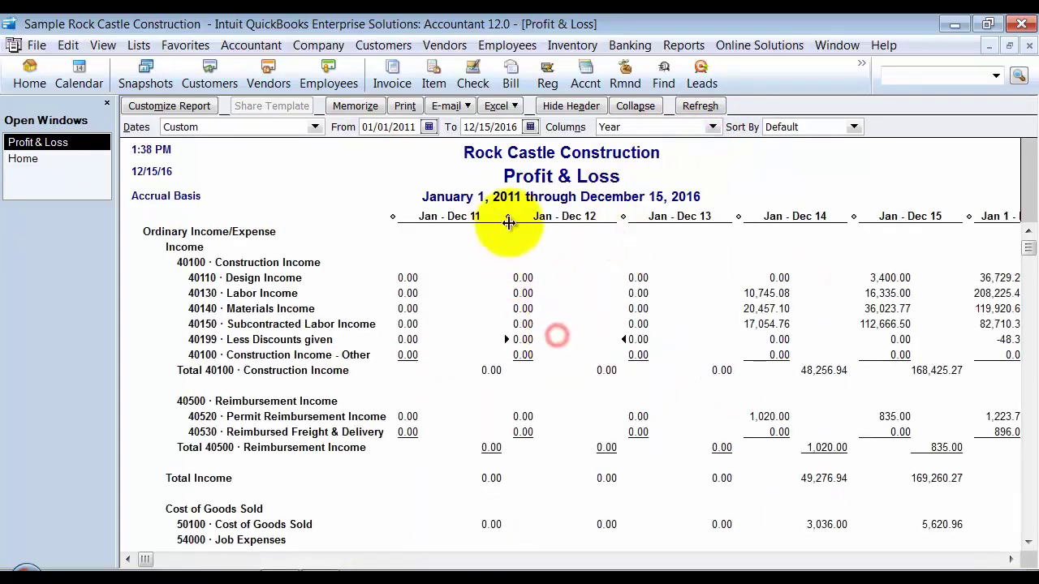
pyautogui.moveTo(508, 224); pyautogui.dragTo(415, 221)
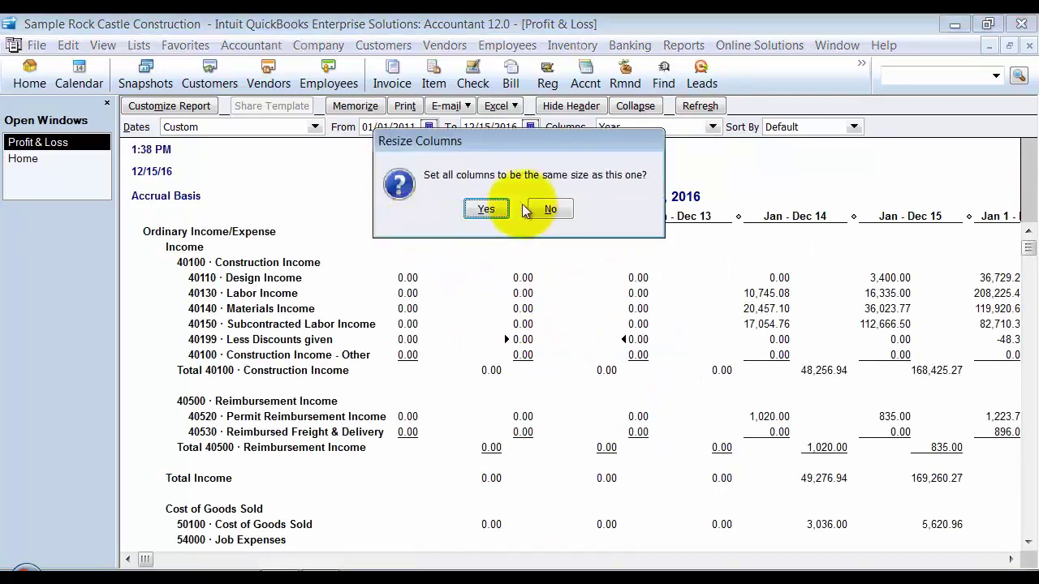
pyautogui.click(487, 209)
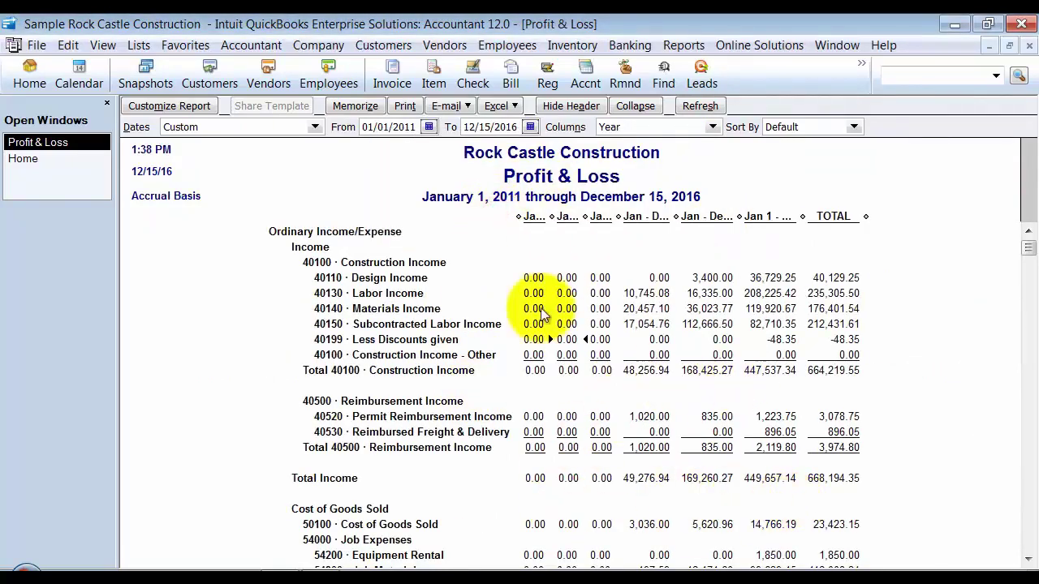
pyautogui.scroll(-4, 553, 422)
pyautogui.scroll(4, 553, 422)
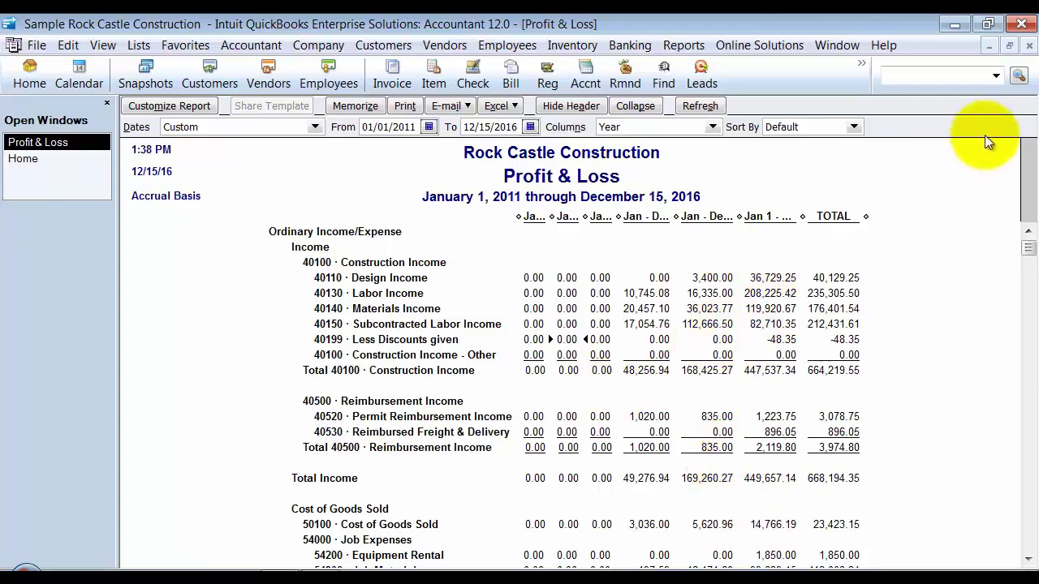
# Step: Close the Profit & Loss report and open the standard Balance Sheet
pyautogui.click(1029, 45)
pyautogui.click(684, 46)
pyautogui.moveTo(703, 213)
pyautogui.click(512, 444)
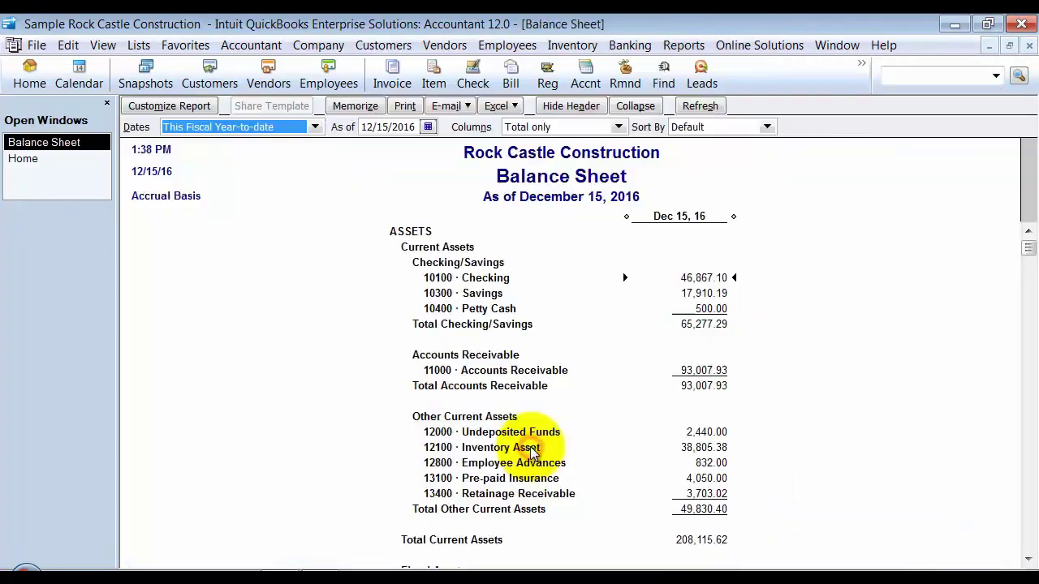
# Step: Customize the Balance Sheet to start from 01/01/2012 with yearly columns
pyautogui.click(159, 107)
pyautogui.click(387, 218)
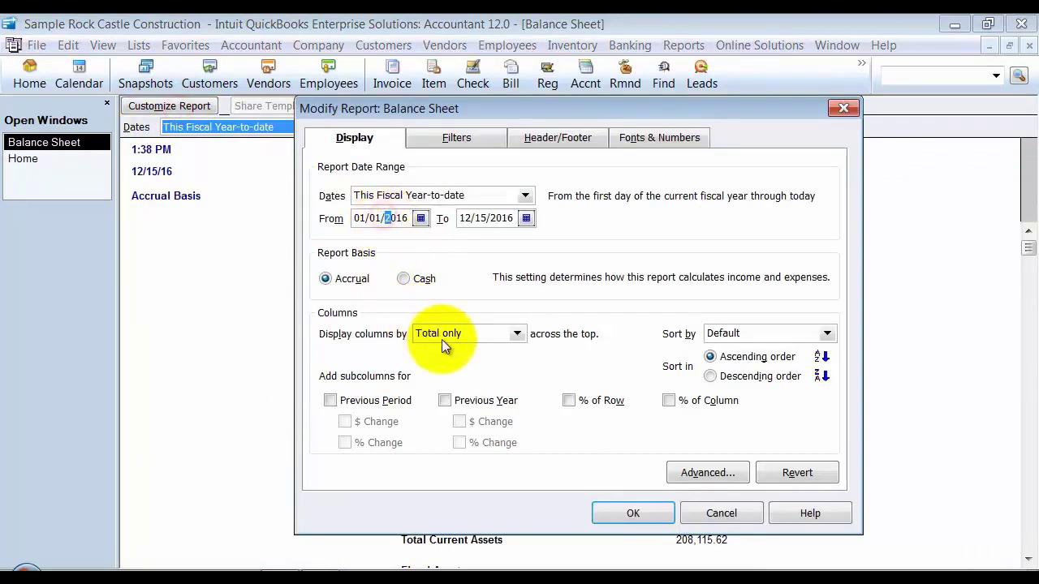
pyautogui.write('2012')
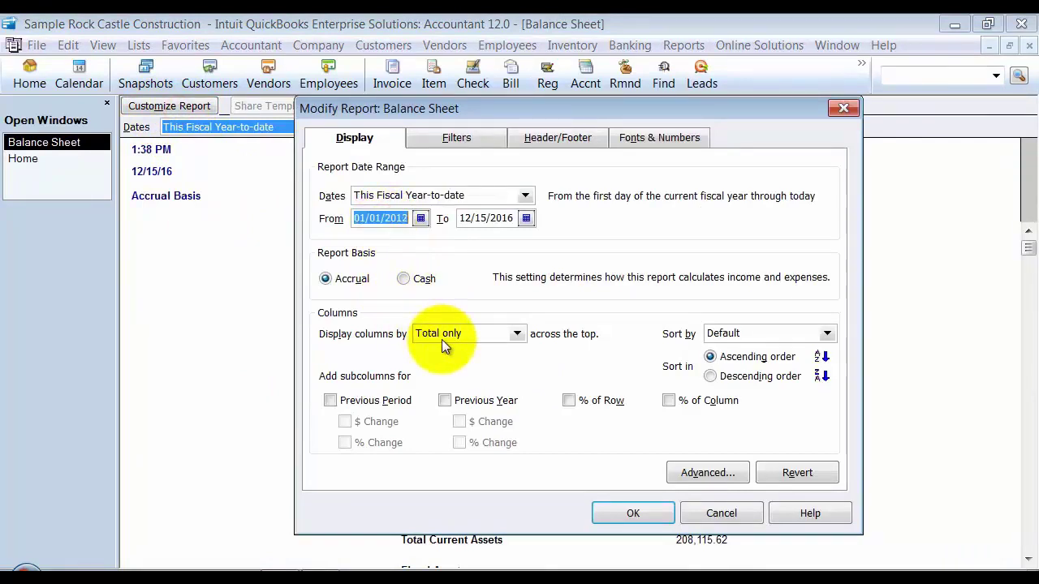
pyautogui.click(517, 334)
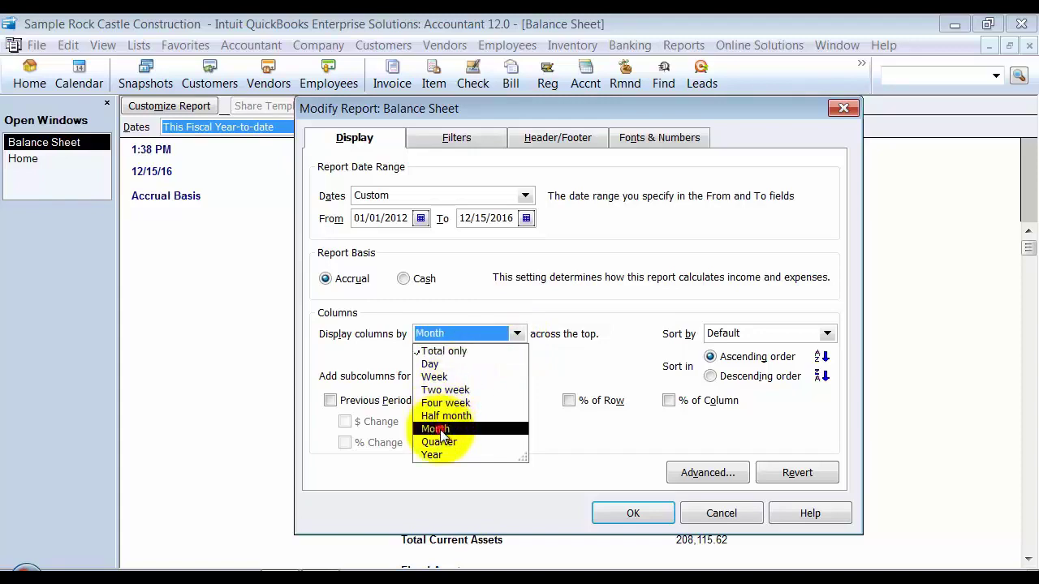
pyautogui.click(440, 430)
pyautogui.click(516, 332)
pyautogui.click(450, 454)
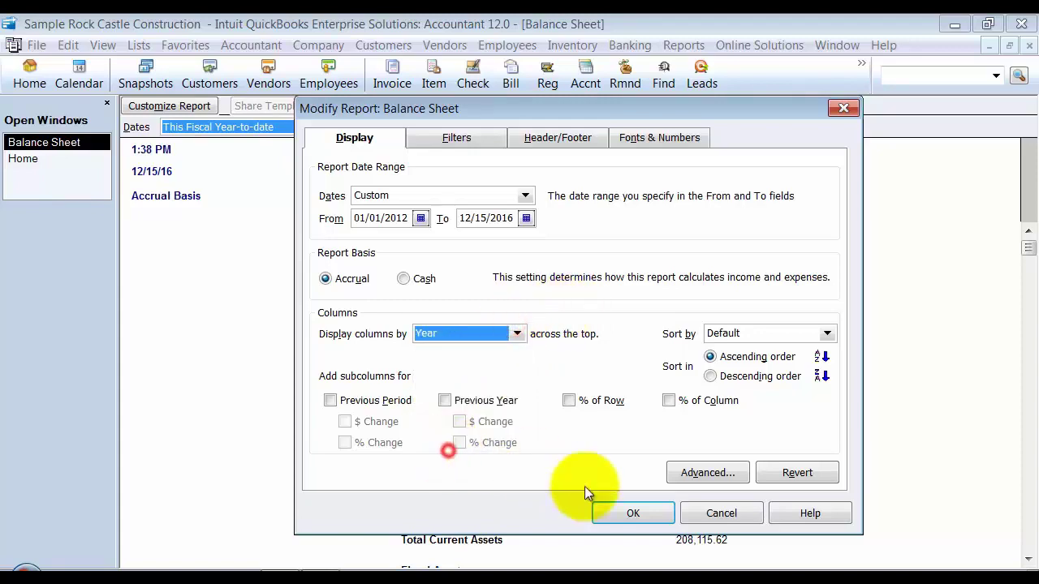
pyautogui.click(634, 513)
pyautogui.click(591, 394)
# Step: Make the Balance Sheet columns equal width, then close the report
pyautogui.moveTo(514, 219); pyautogui.dragTo(470, 218)
pyautogui.click(497, 211)
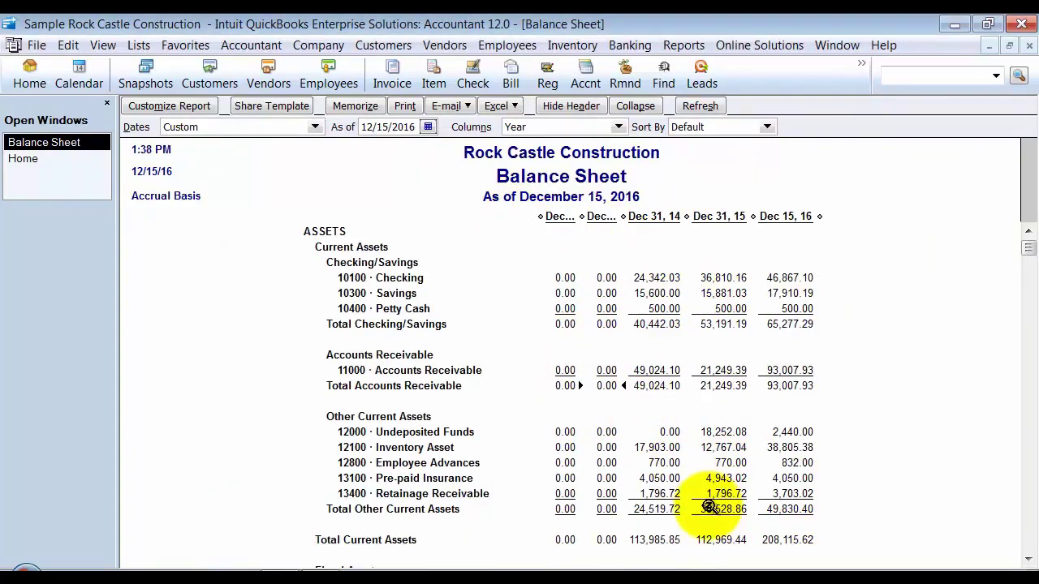
pyautogui.click(1029, 45)
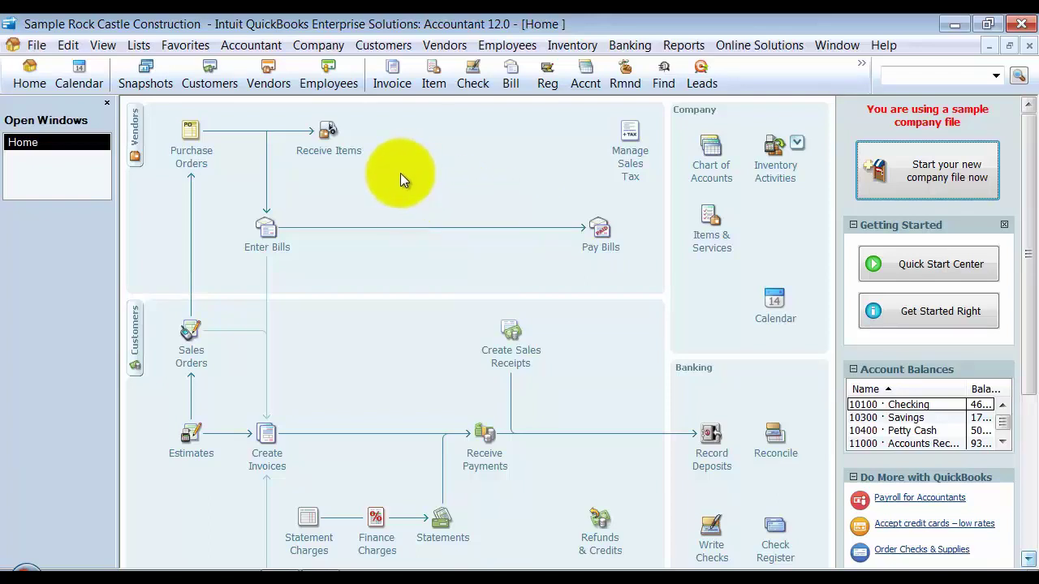
# Step: Review the FIFO option in Advanced Inventory Settings, leave it off, and close Preferences
pyautogui.click(67, 46)
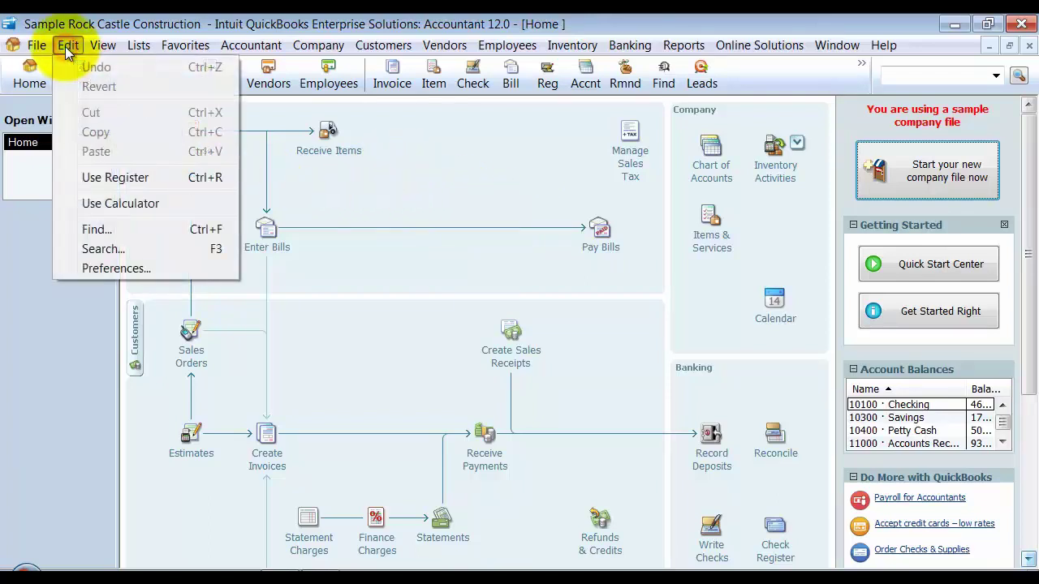
pyautogui.click(122, 269)
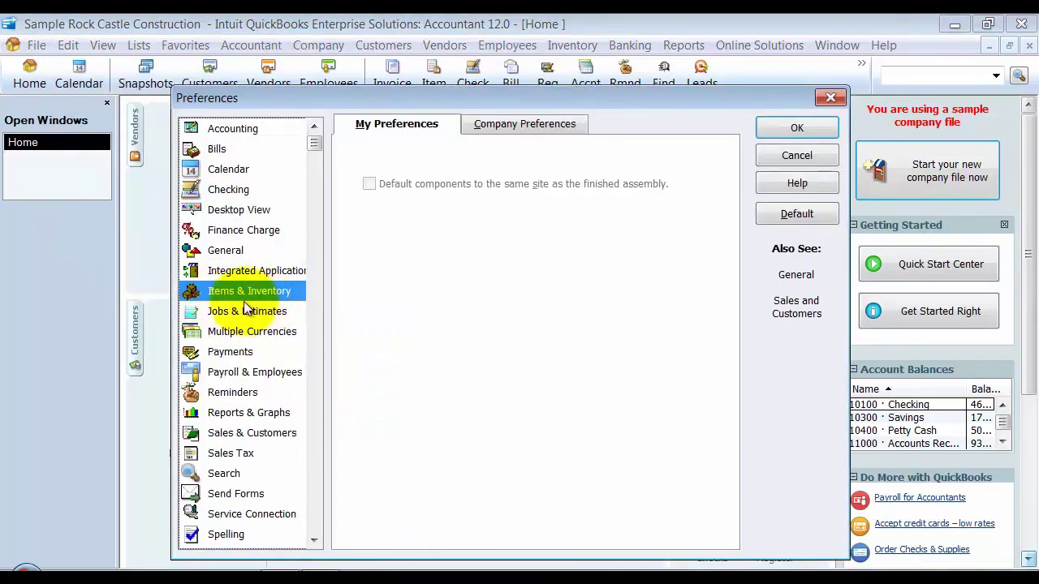
pyautogui.click(526, 123)
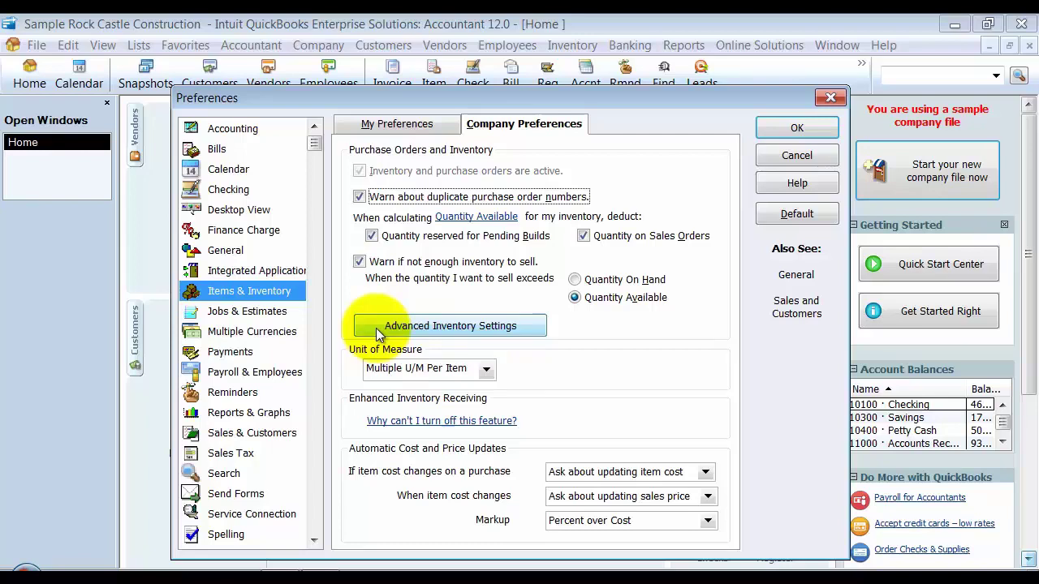
pyautogui.click(482, 326)
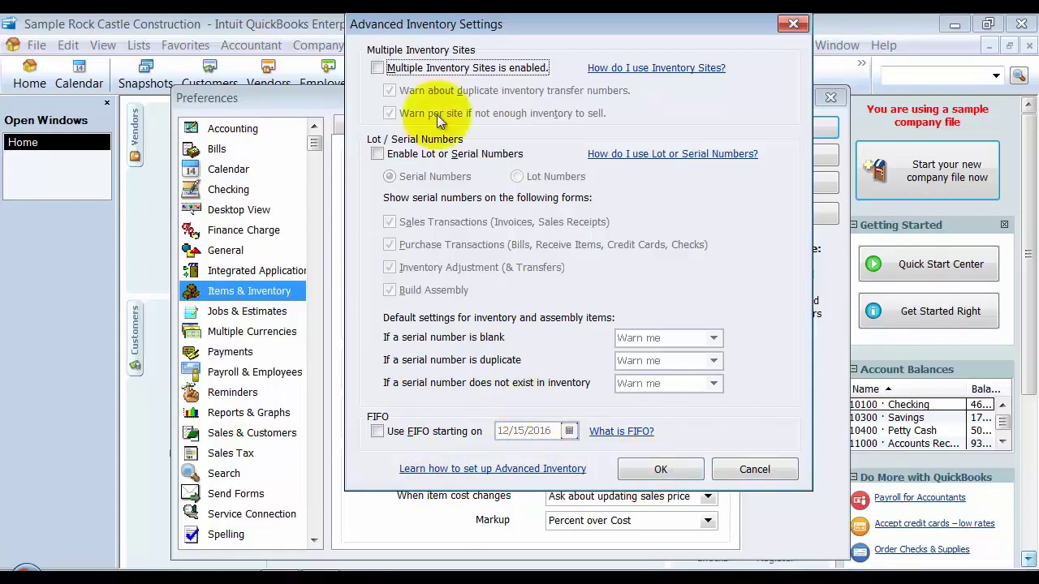
pyautogui.click(660, 471)
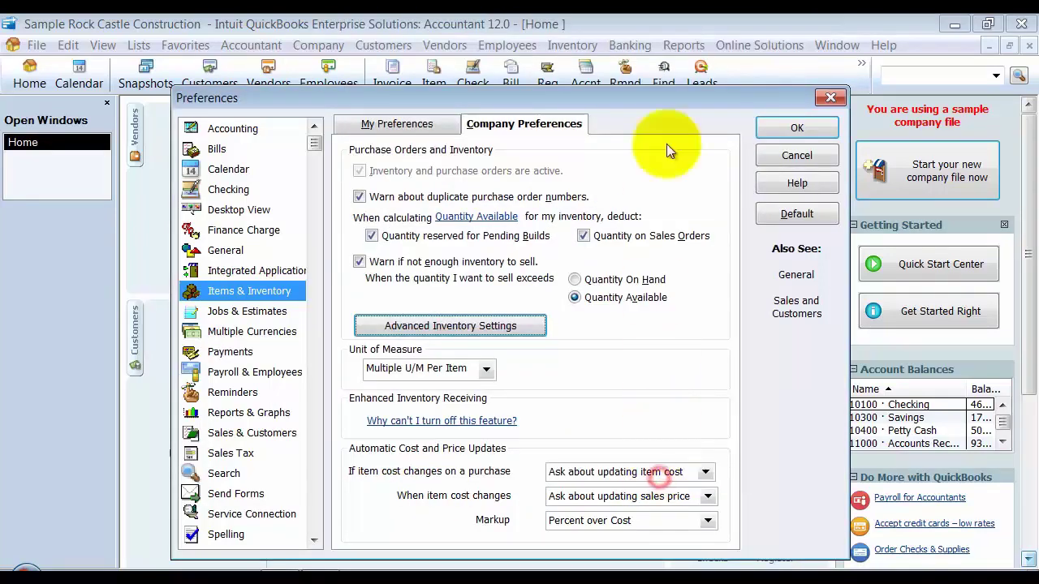
pyautogui.click(800, 122)
pyautogui.click(878, 47)
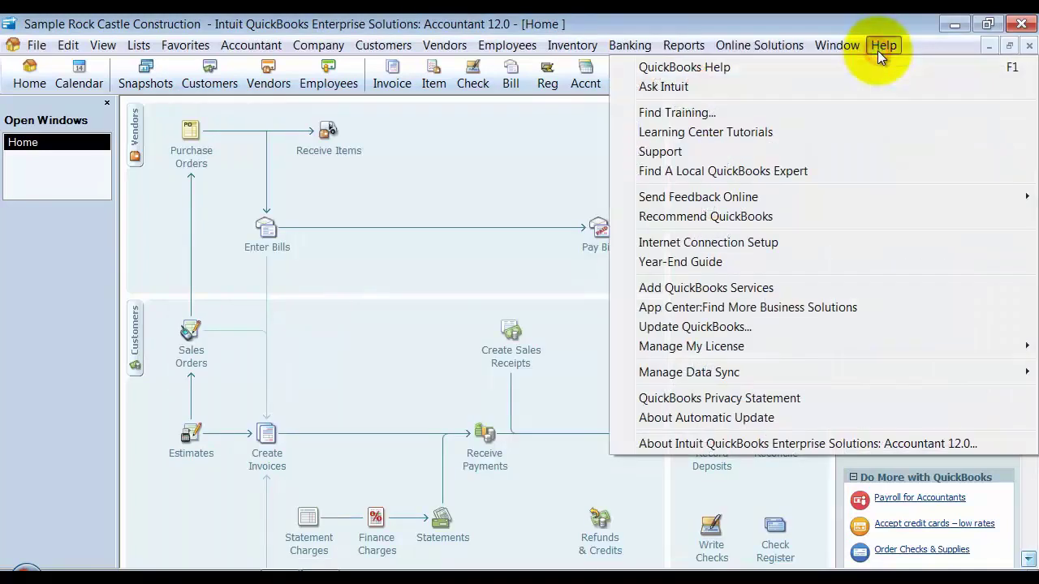
pyautogui.moveTo(718, 380)
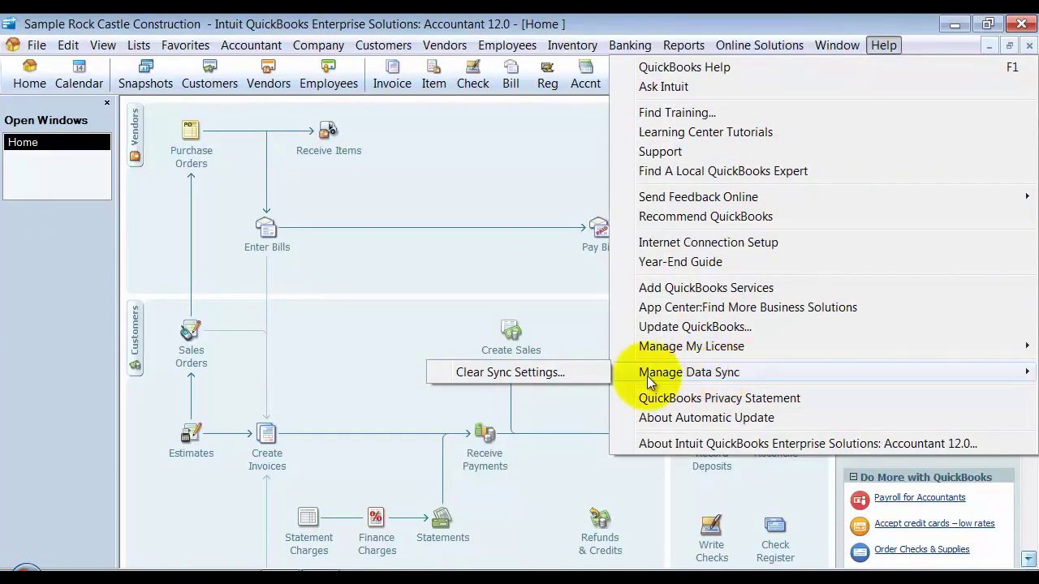
# Step: Close the Help menu after viewing the Manage My License submenu, choosing nothing
pyautogui.moveTo(664, 350)
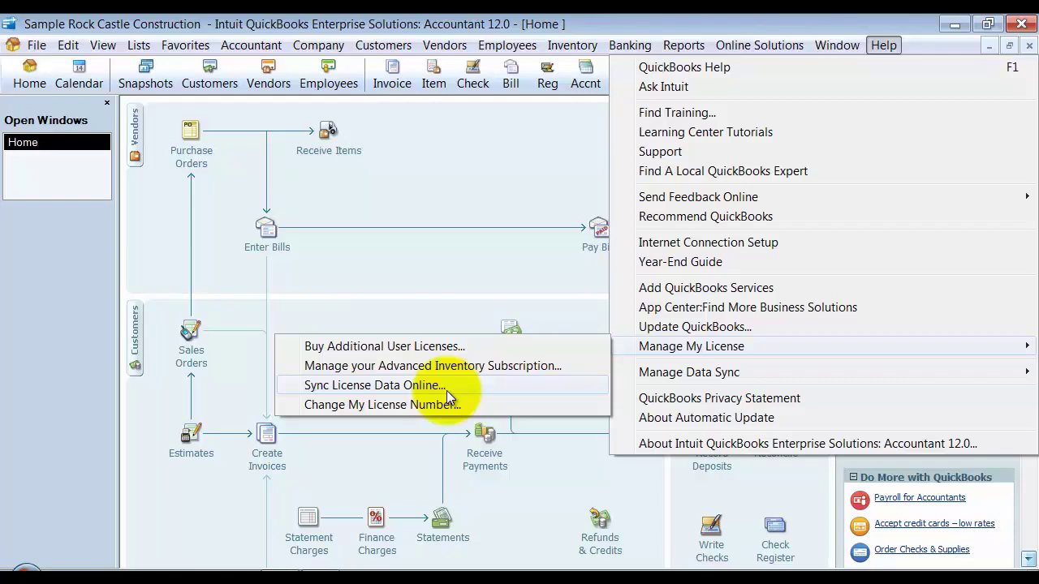
pyautogui.click(433, 278)
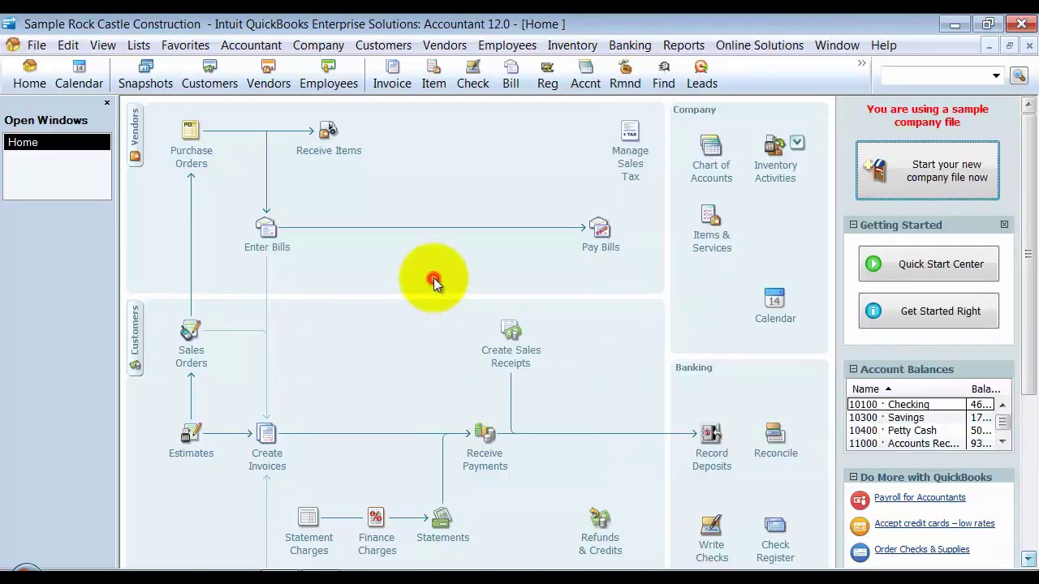
# Step: Check Use FIFO in Advanced Inventory Settings with start date 01/01/2016 and accept
pyautogui.click(70, 45)
pyautogui.click(107, 269)
pyautogui.click(548, 129)
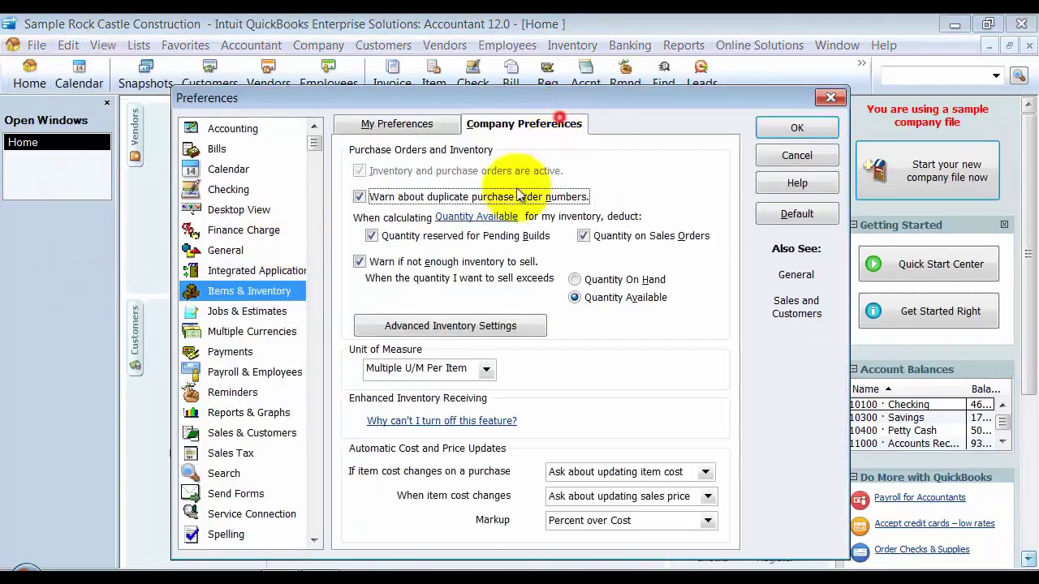
pyautogui.click(397, 325)
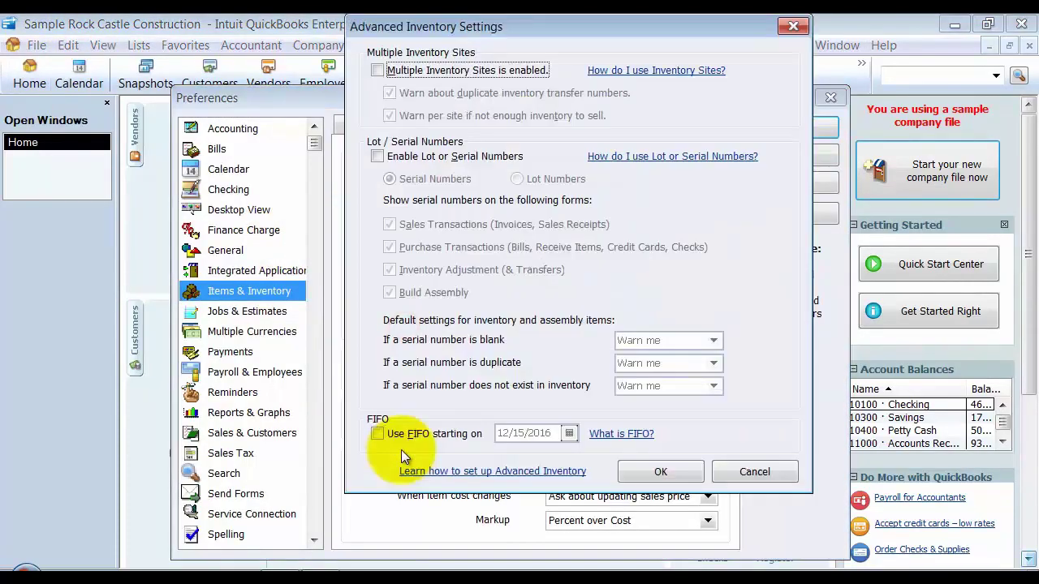
pyautogui.click(378, 433)
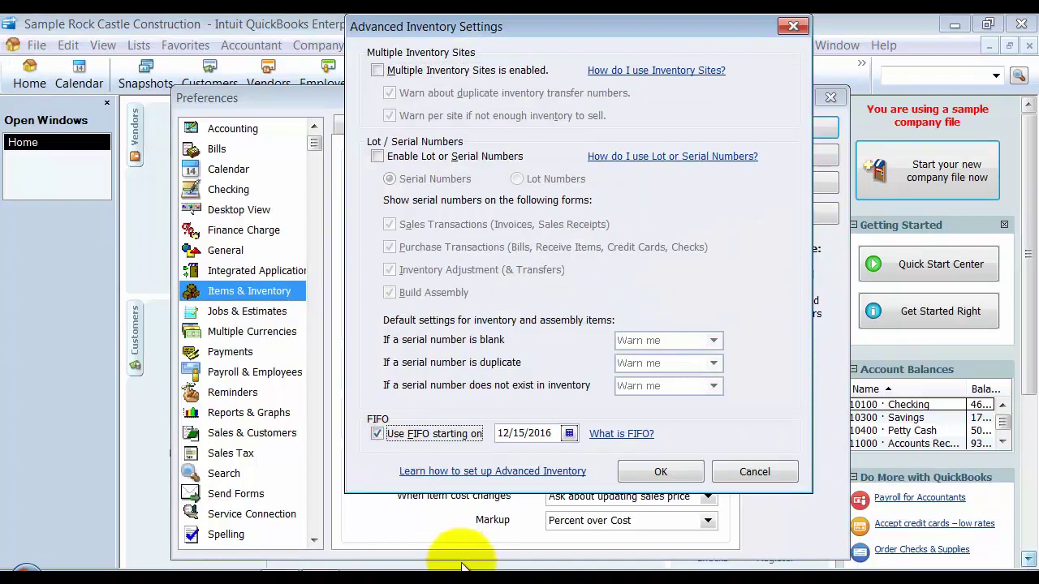
pyautogui.moveTo(562, 434); pyautogui.dragTo(475, 473)
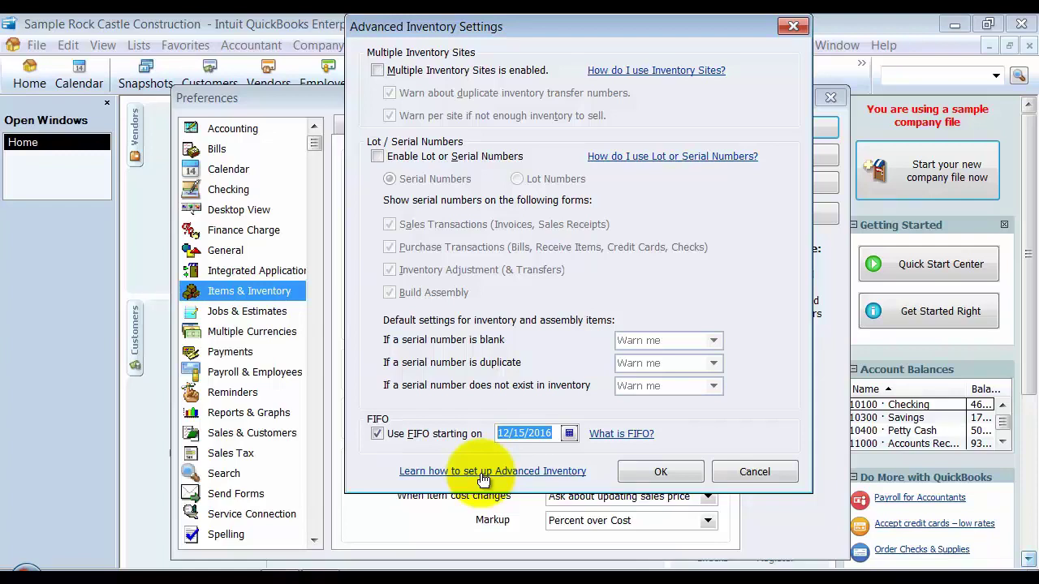
pyautogui.press('y')
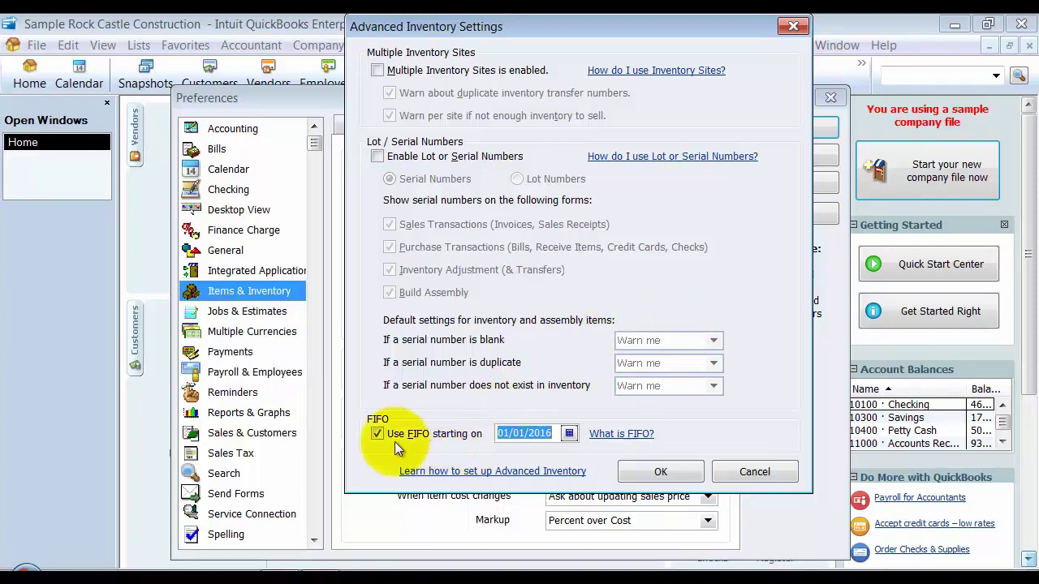
pyautogui.click(695, 478)
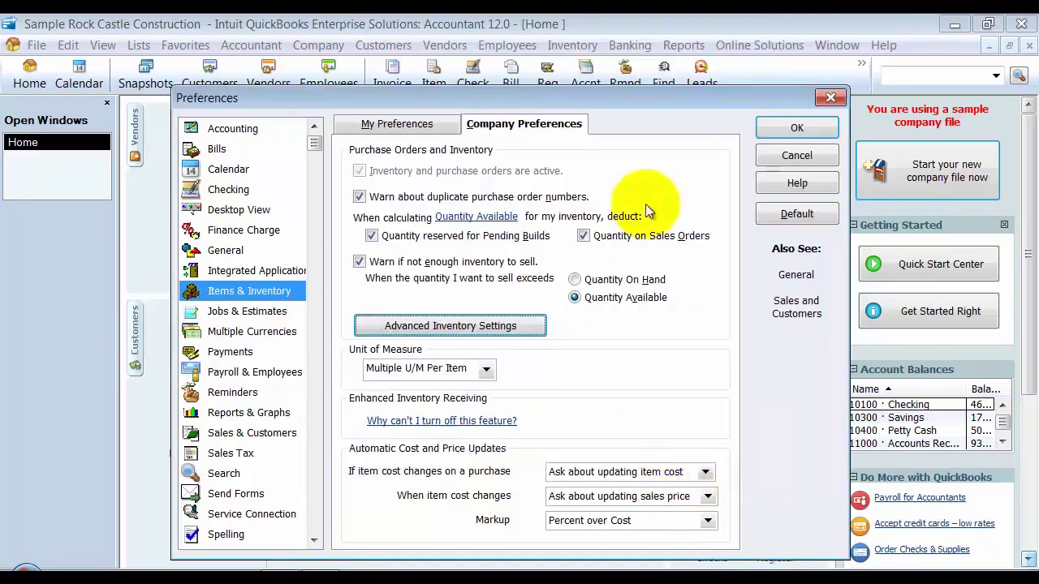
# Step: Save the preferences and close all windows, then view FIFO.pdf before returning to QuickBooks
pyautogui.click(797, 128)
pyautogui.click(518, 211)
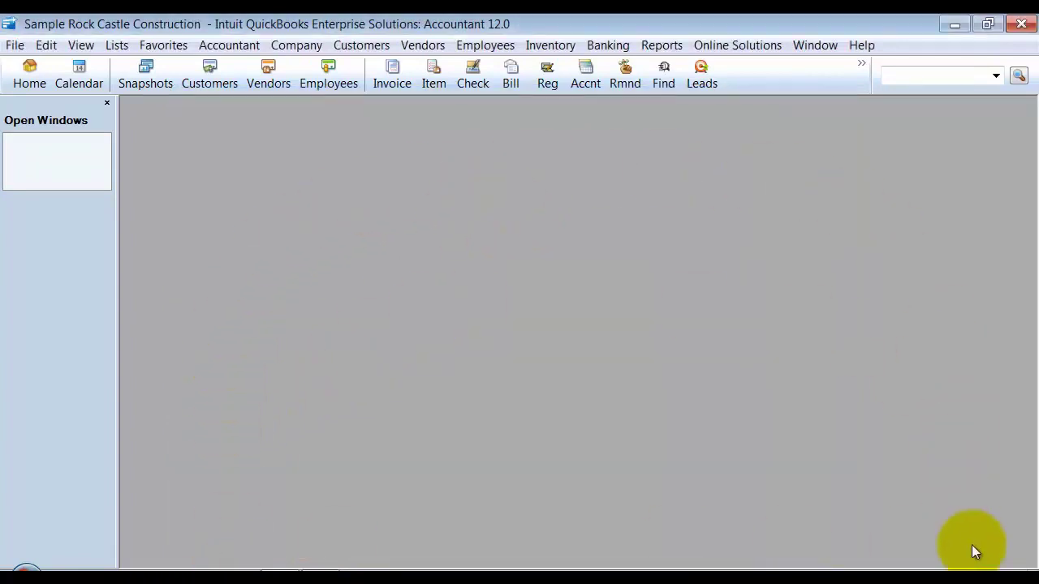
pyautogui.click(1032, 568)
pyautogui.doubleClick(503, 36)
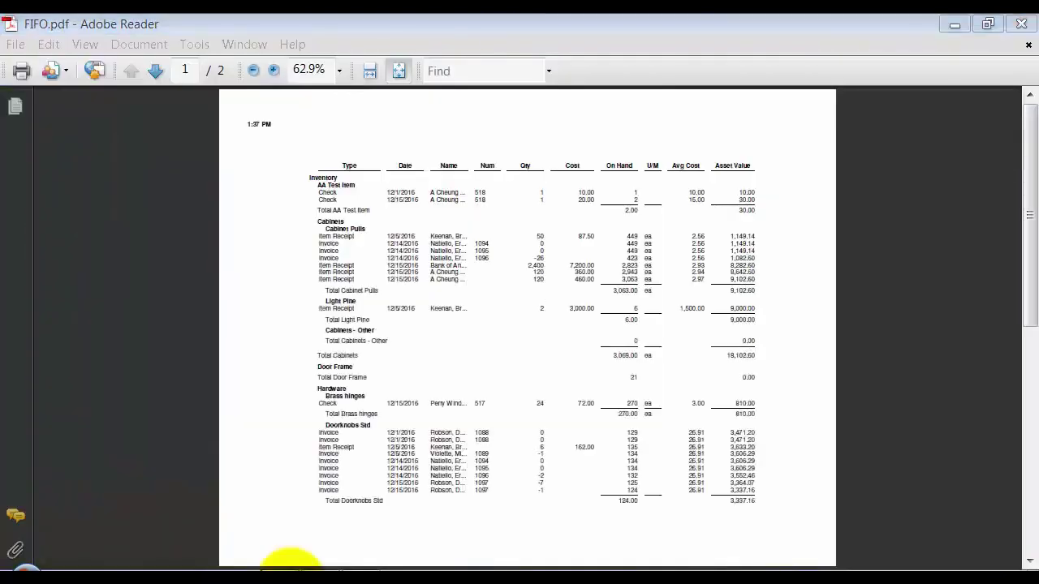
pyautogui.click(289, 567)
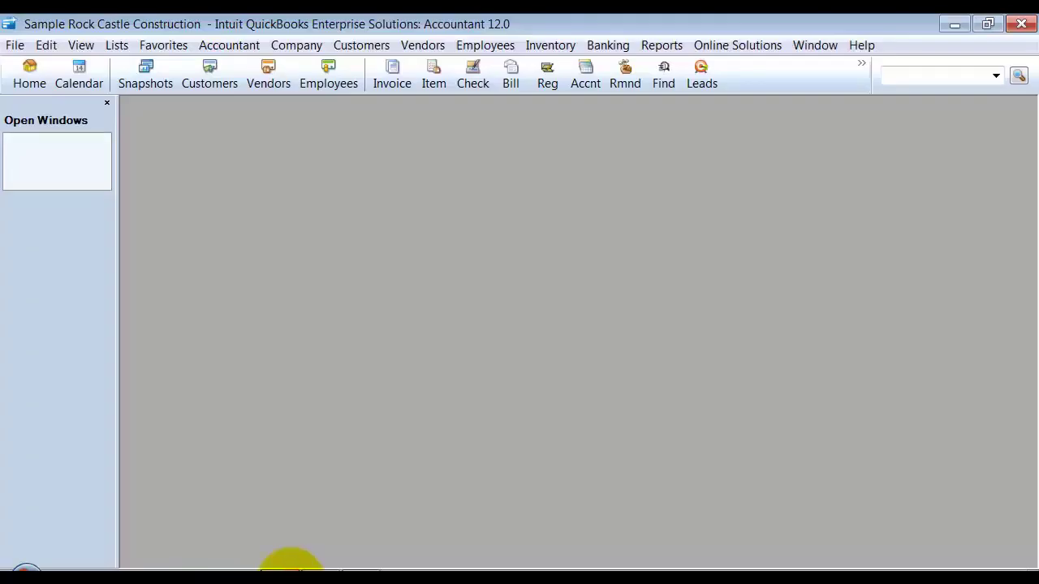
pyautogui.click(360, 564)
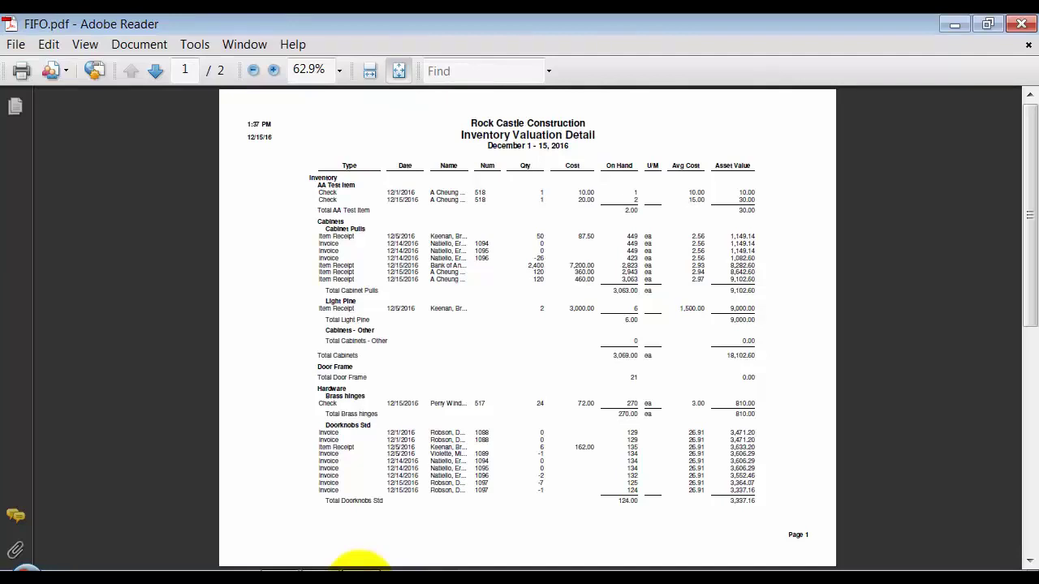
pyautogui.click(360, 566)
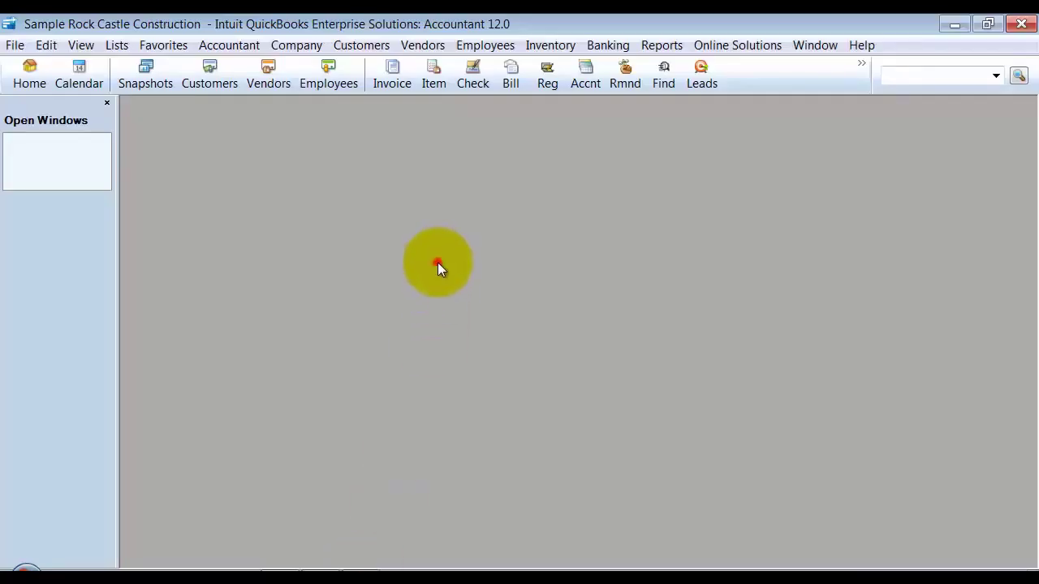
pyautogui.click(438, 264)
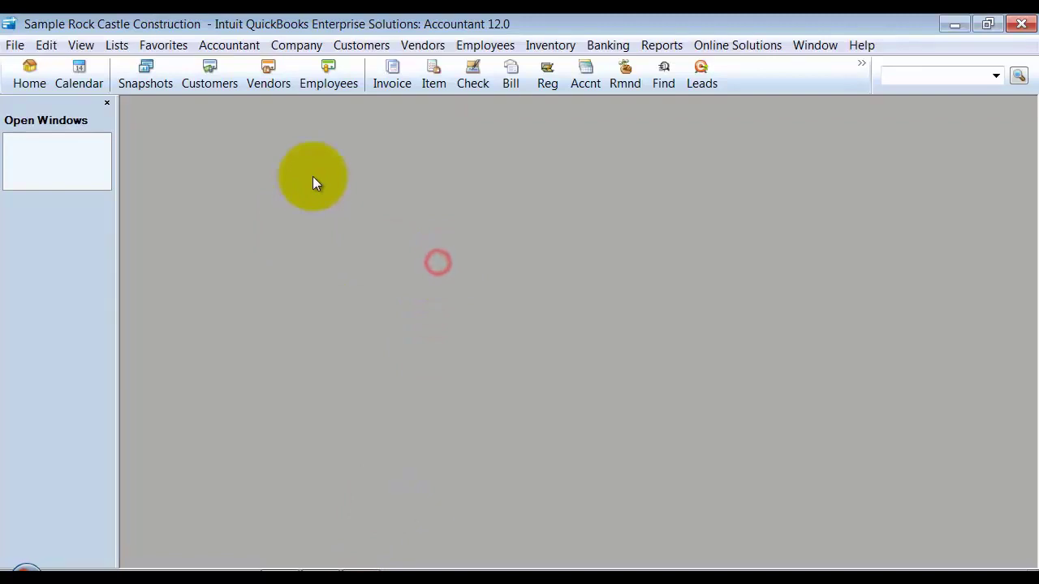
# Step: Open a maximized Inventory Valuation Detail report and inspect the AA Test Item rows totalling 30.00
pyautogui.click(568, 46)
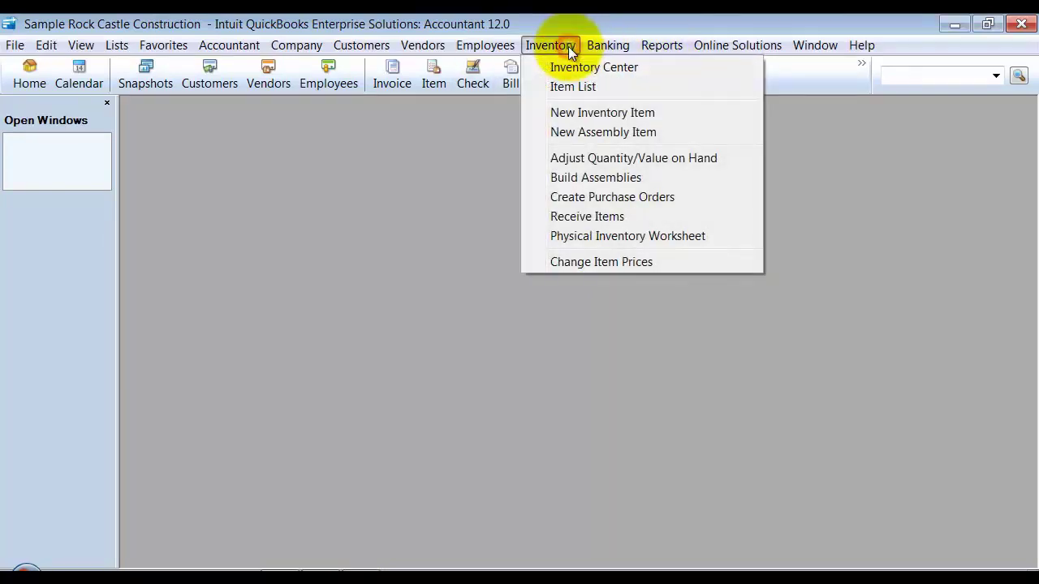
pyautogui.moveTo(699, 41)
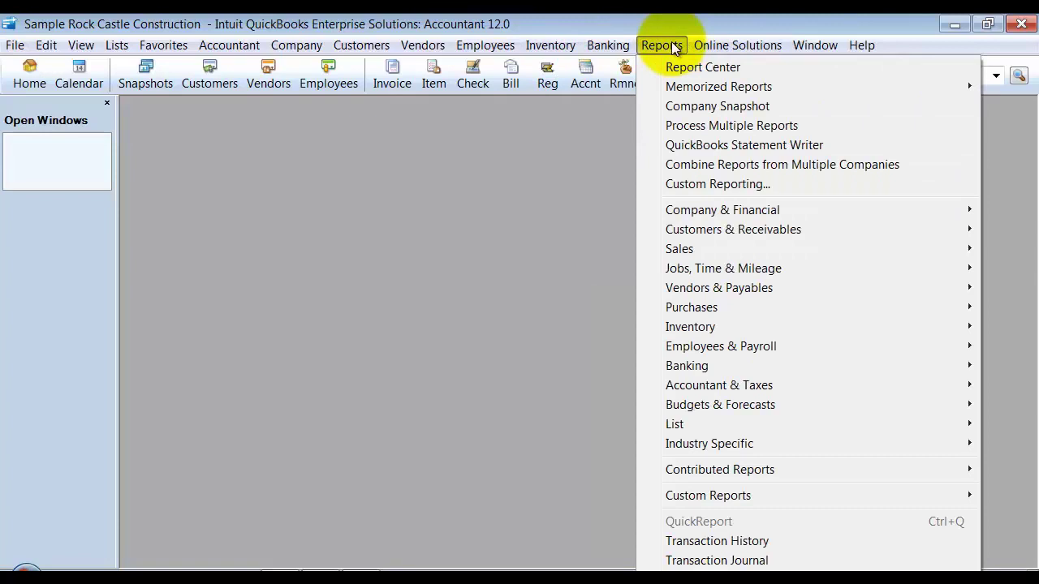
pyautogui.moveTo(736, 327)
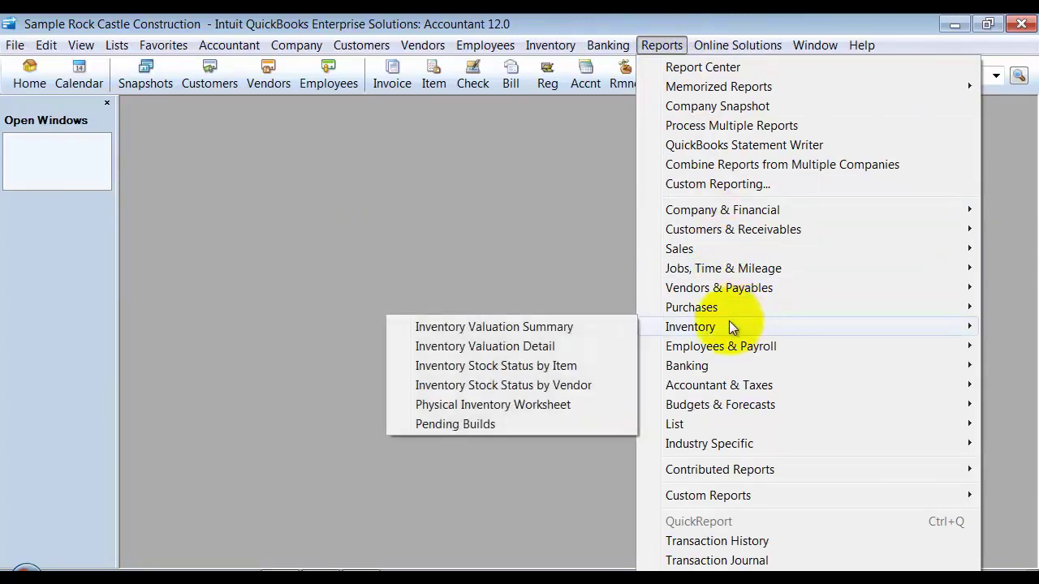
pyautogui.click(550, 344)
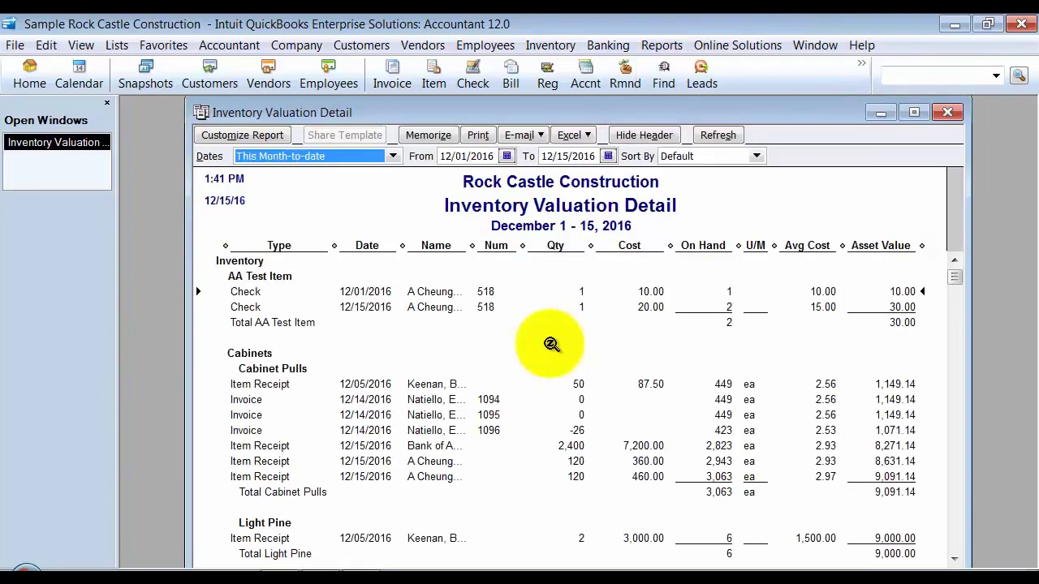
pyautogui.doubleClick(533, 115)
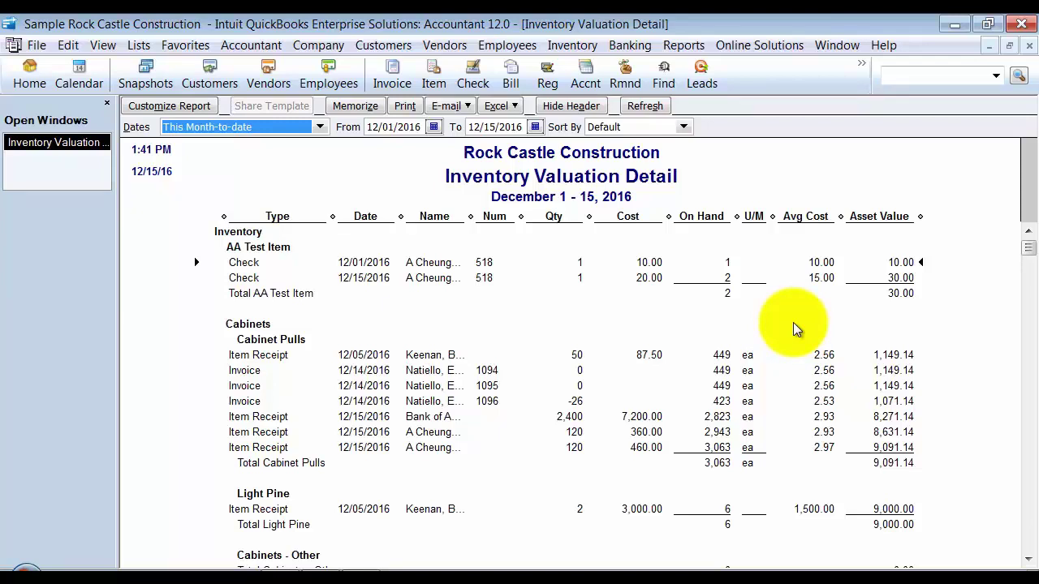
pyautogui.click(654, 264)
pyautogui.click(655, 279)
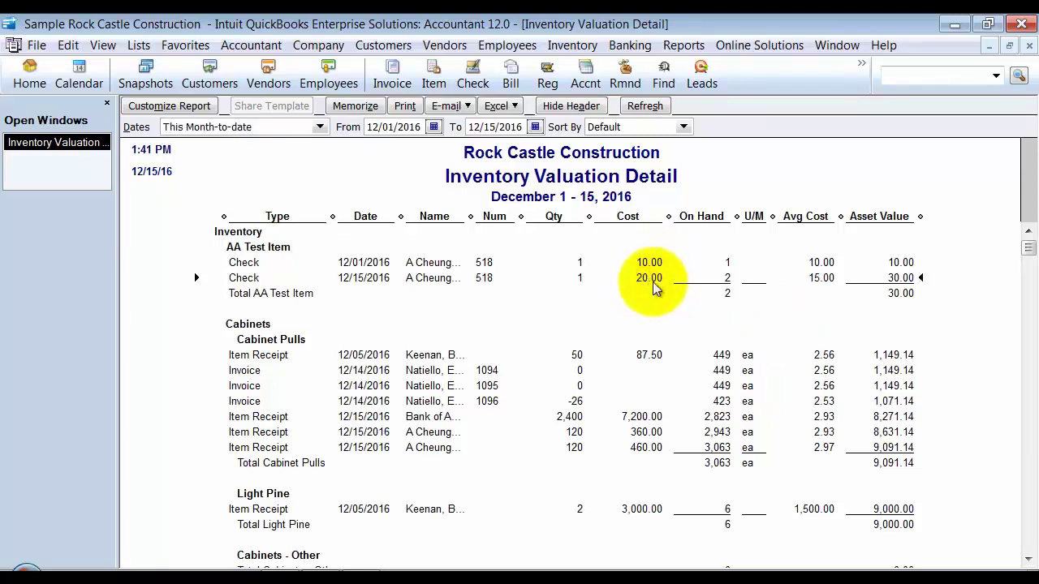
pyautogui.click(552, 49)
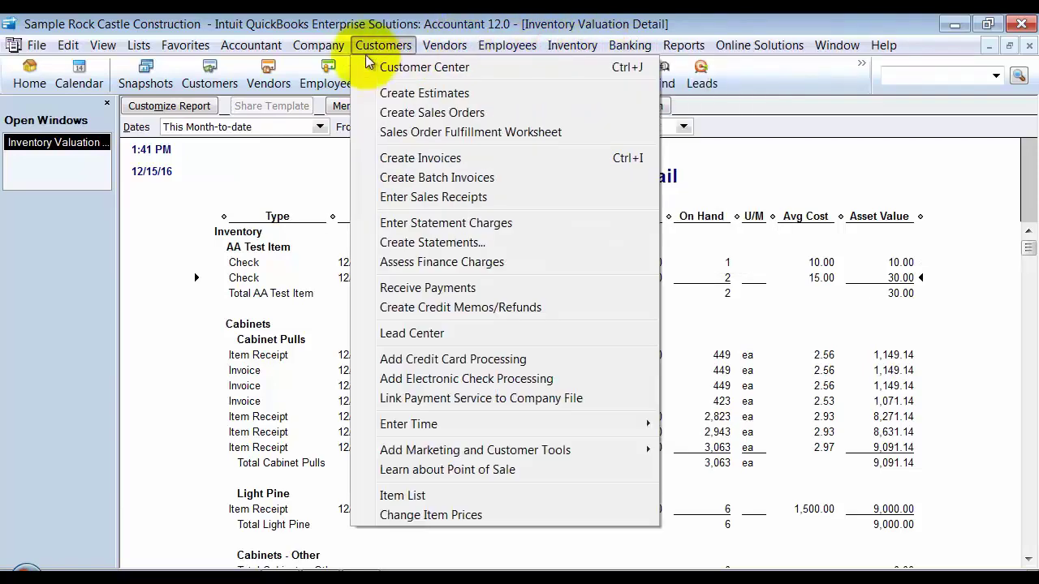
# Step: Start a new invoice and choose its customer
pyautogui.click(408, 161)
pyautogui.click(260, 162)
pyautogui.click(186, 203)
pyautogui.click(159, 357)
# Step: Put quantity 1 of AA Test Item on the first invoice line, replacing the mistaken A1 item
pyautogui.click(243, 363)
pyautogui.write('A1')
pyautogui.press('Tab')
pyautogui.hotkey('shift', 'Tab')
pyautogui.write('AA')
pyautogui.press('Tab')
pyautogui.click(485, 208)
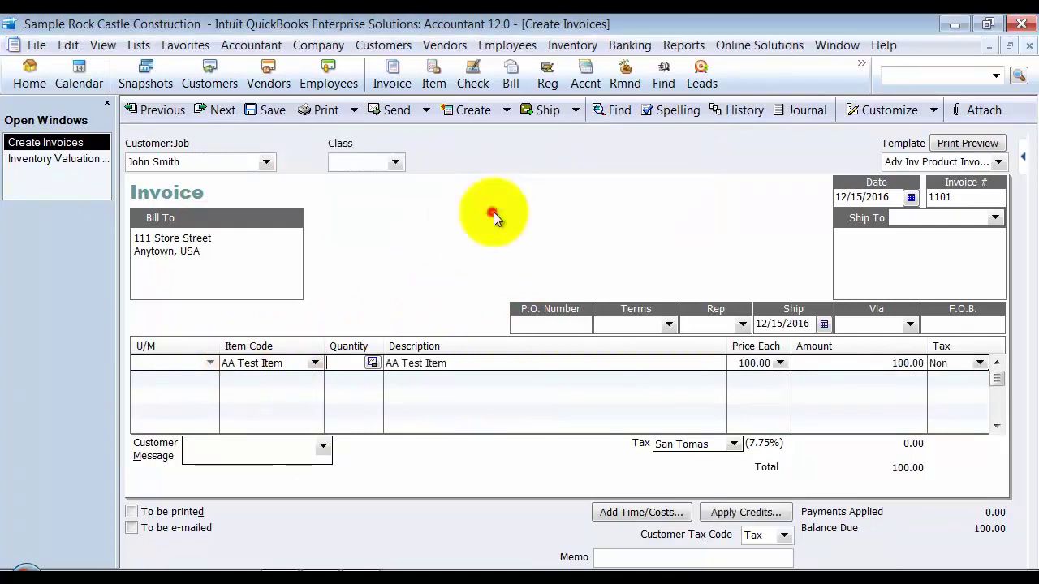
pyautogui.write('1')
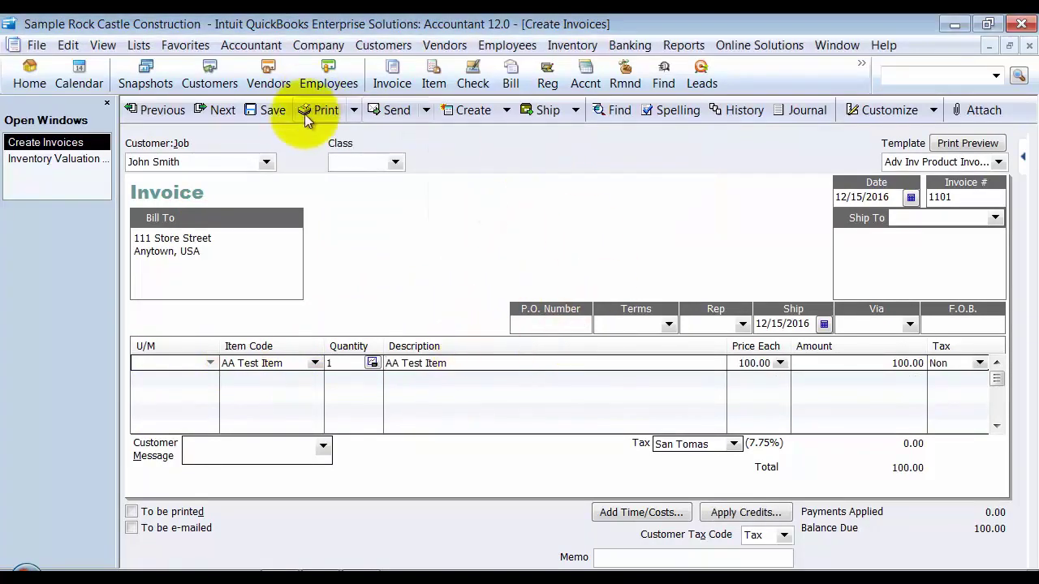
# Step: Save invoice 1101 and view its Transaction Journal with a narrower Account column
pyautogui.click(264, 110)
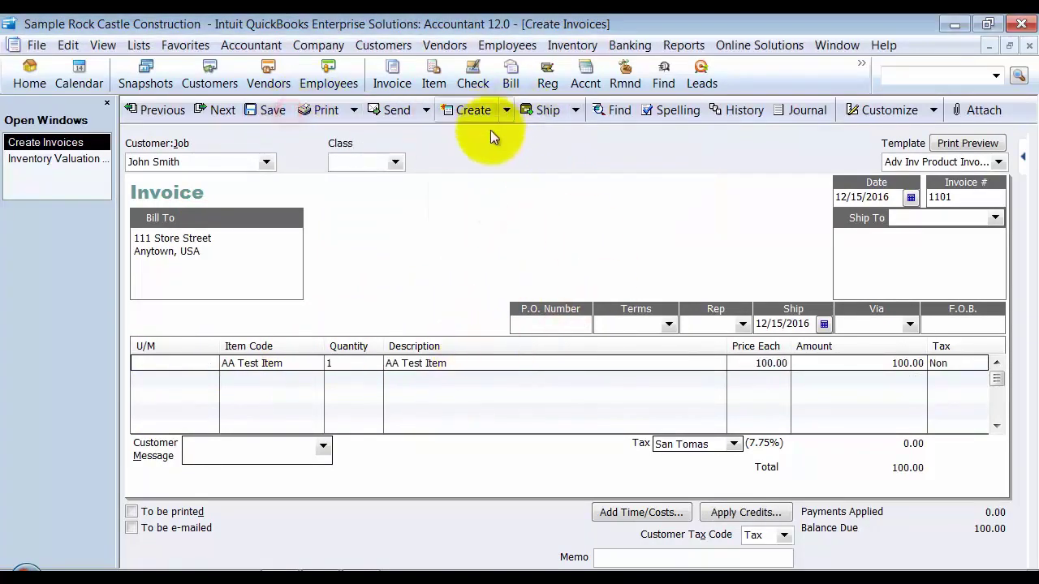
pyautogui.click(792, 110)
pyautogui.moveTo(855, 215); pyautogui.dragTo(722, 231)
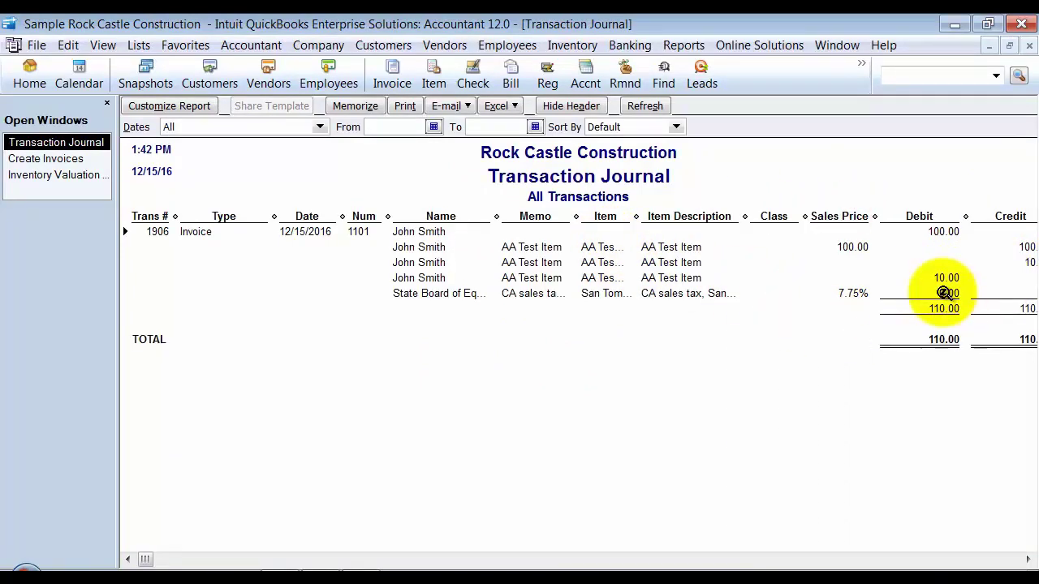
# Step: Bring back the Inventory Valuation Detail report and scroll to AA Test Item, now at 20.00
pyautogui.click(54, 175)
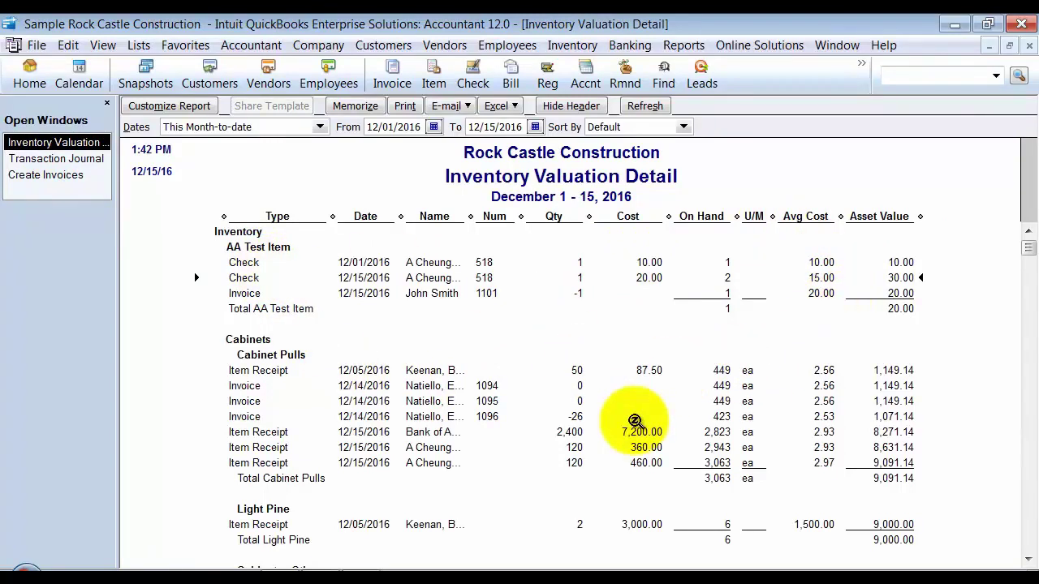
pyautogui.scroll(-1, 402, 459)
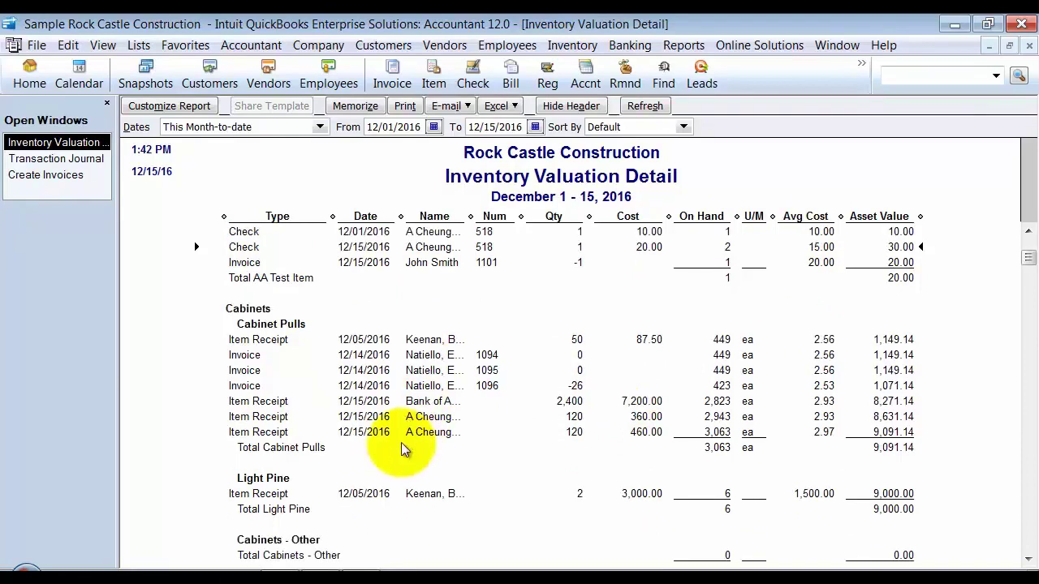
pyautogui.scroll(-1, 401, 443)
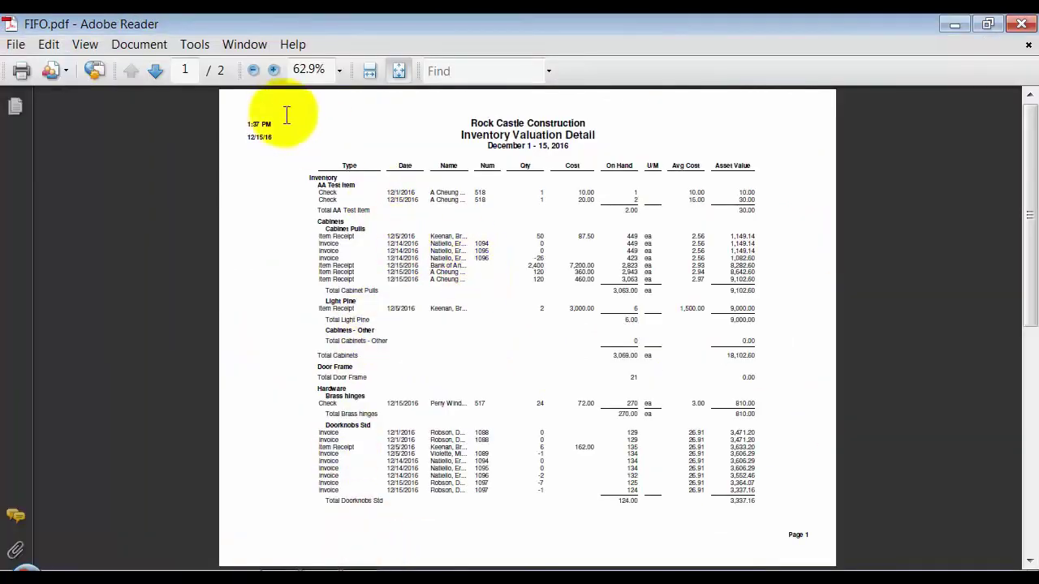
# Step: Zoom FIFO.pdf to 99.9% and highlight its 9,102.60 Total Cabinet Pulls value, then return to QuickBooks
pyautogui.click(276, 69)
pyautogui.click(275, 69)
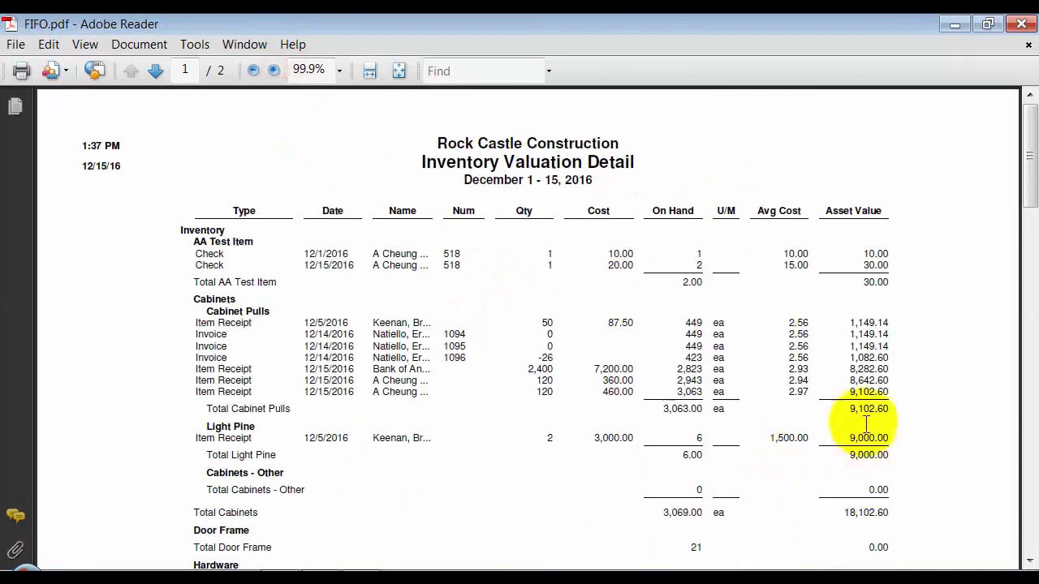
pyautogui.moveTo(848, 410); pyautogui.dragTo(894, 410)
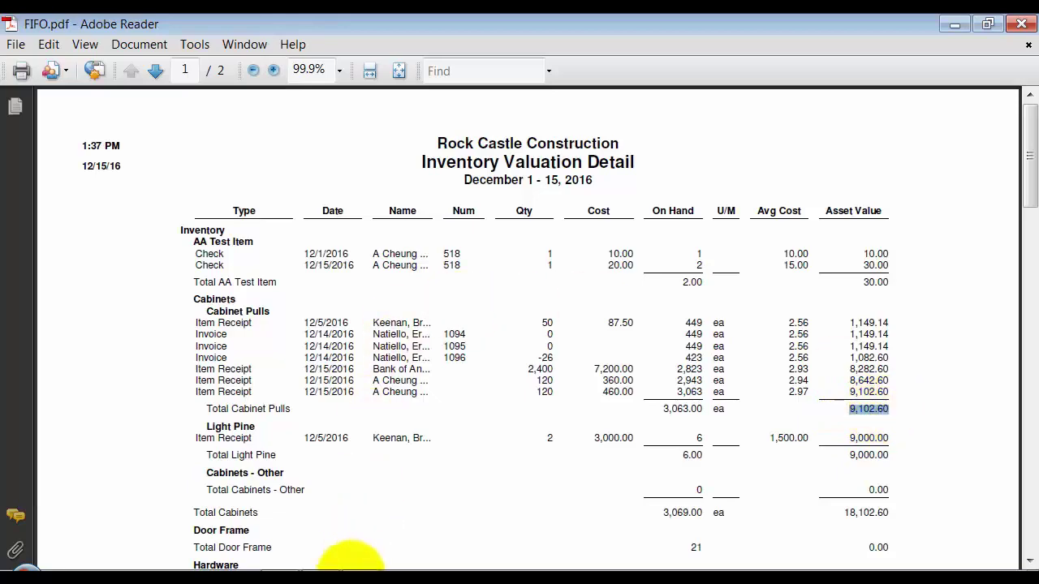
pyautogui.click(280, 560)
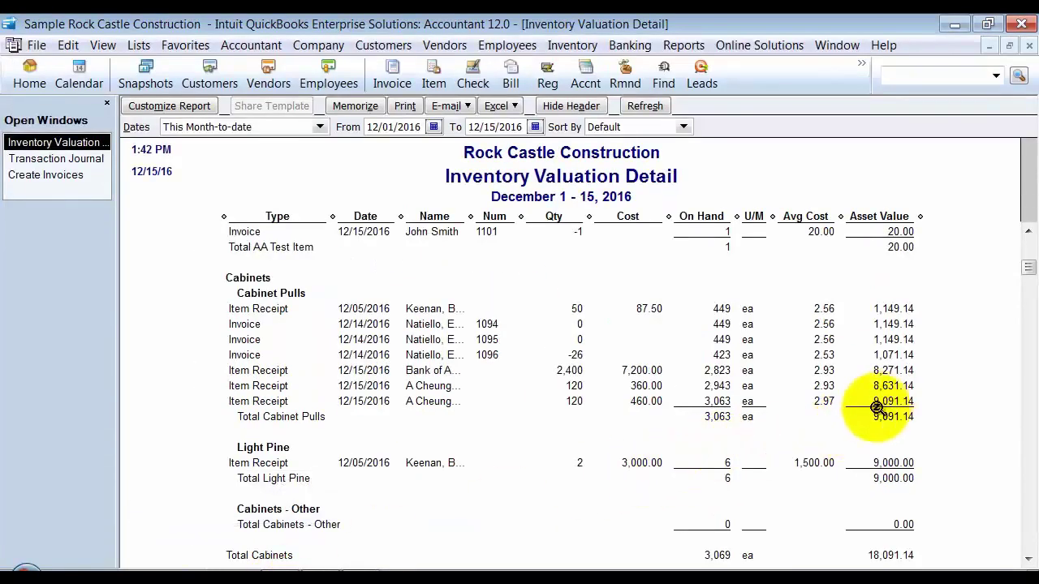